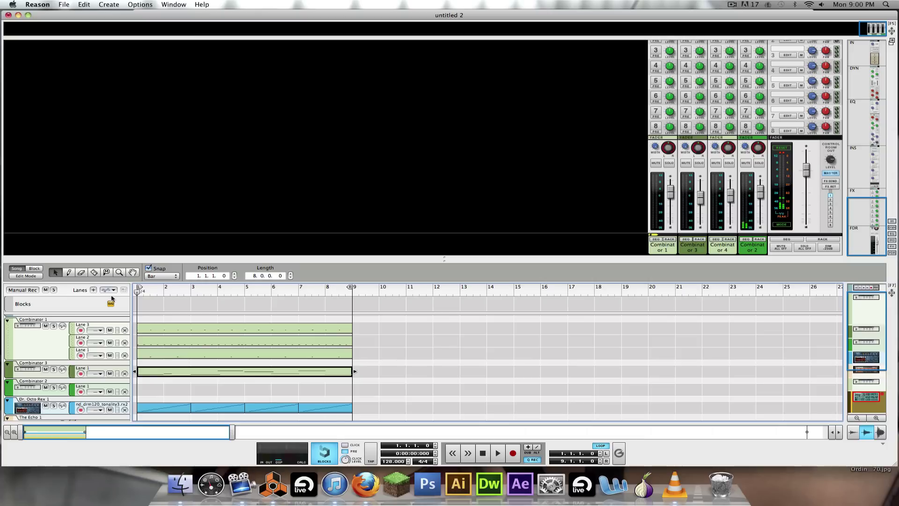
- Show the device rack at Combinator 4's SubTractor and enlarge the rack area to reveal the equalizer below it
{"action": "scroll", "coordinate": [281, 394], "scroll_direction": "down", "scroll_amount": 3}
{"action": "left_click", "coordinate": [166, 415]}
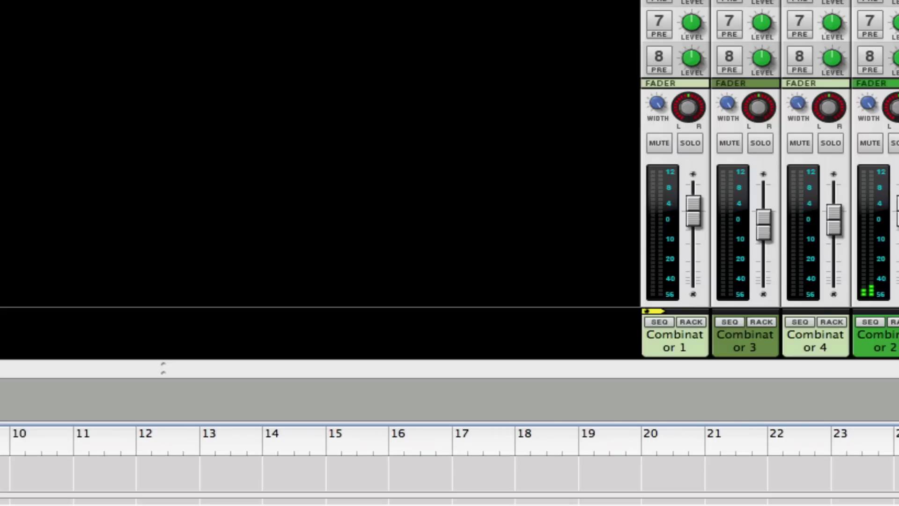
{"action": "key", "text": "F6"}
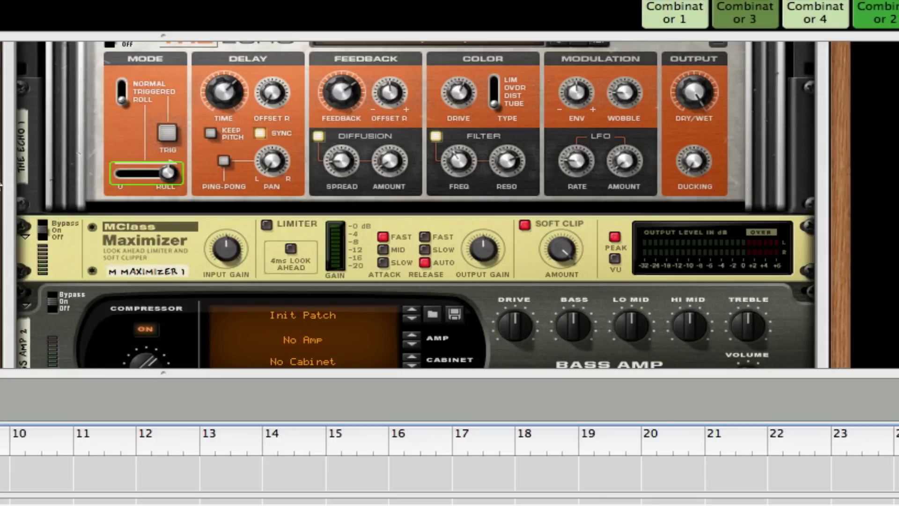
{"action": "scroll", "coordinate": [421, 201], "scroll_direction": "down", "scroll_amount": 5}
{"action": "scroll", "coordinate": [97, 265], "scroll_direction": "down", "scroll_amount": 5}
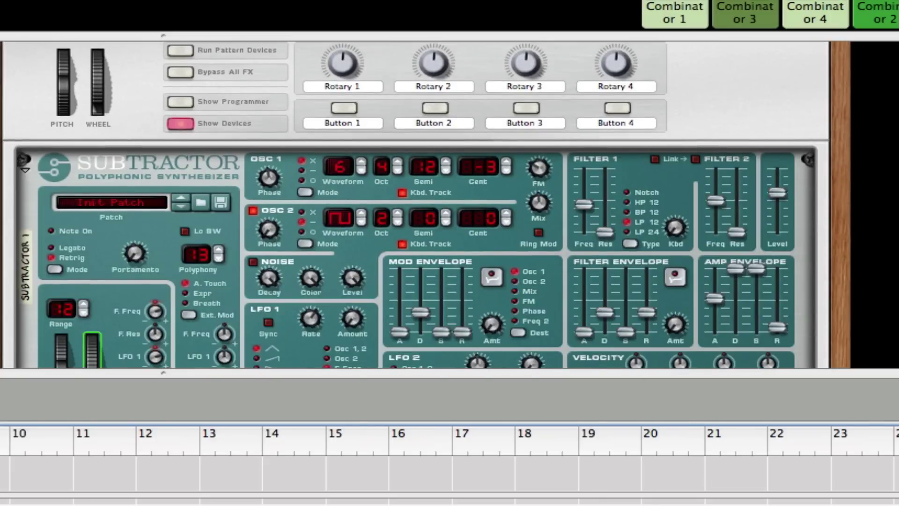
{"action": "scroll", "coordinate": [315, 282], "scroll_direction": "down", "scroll_amount": 2}
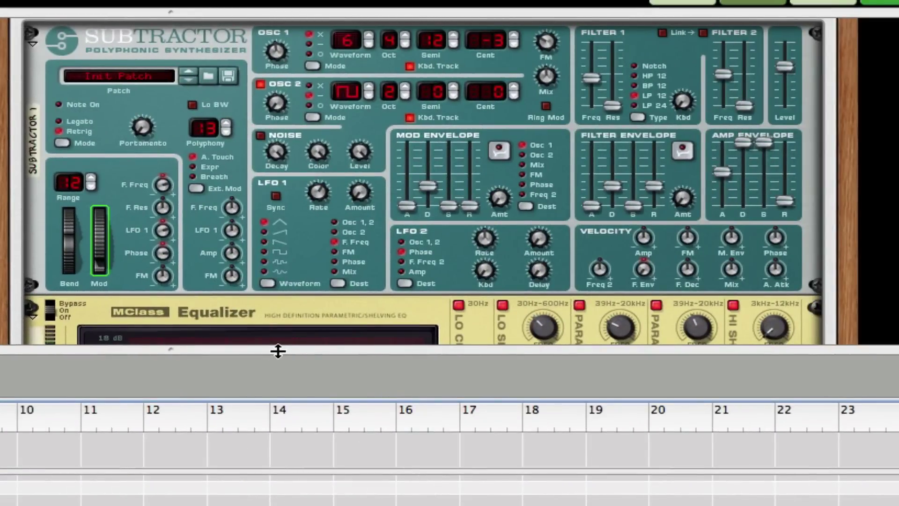
{"action": "left_click_drag", "start_coordinate": [278, 351], "coordinate": [286, 412]}
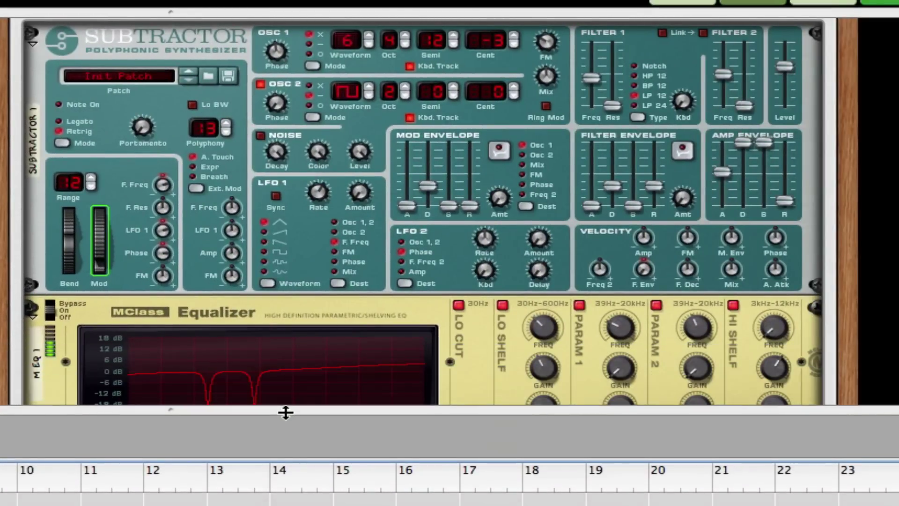
- Solo the Combinator 4 channel and enlarge the rack area to fit its whole SubTractor
{"action": "scroll", "coordinate": [574, 273], "scroll_direction": "up", "scroll_amount": 10}
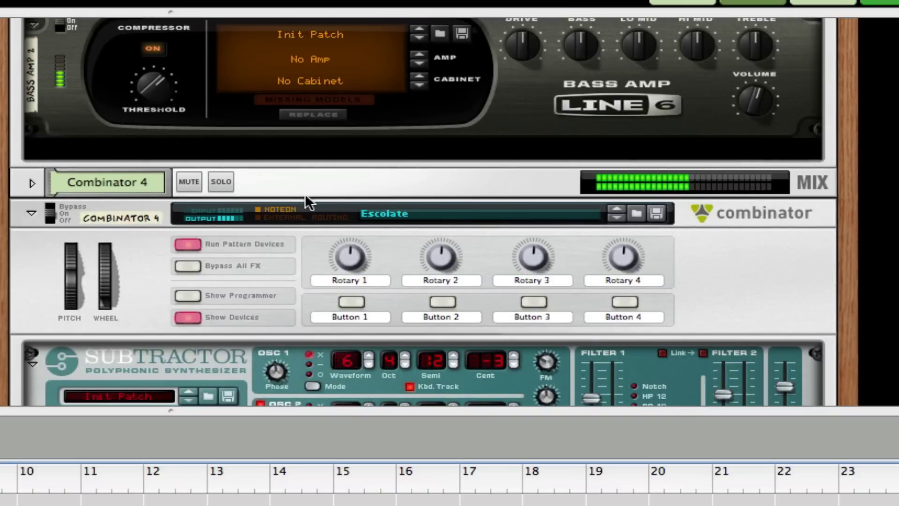
{"action": "left_click", "coordinate": [223, 183]}
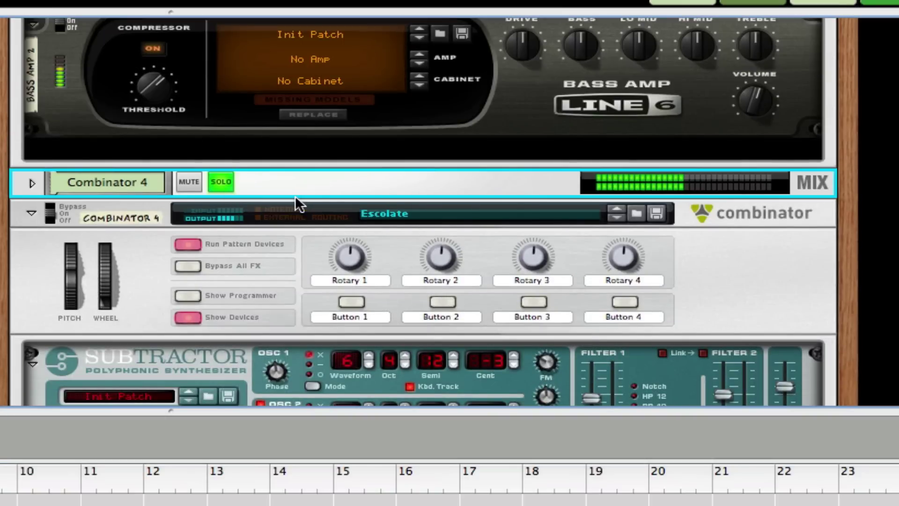
{"action": "scroll", "coordinate": [581, 248], "scroll_direction": "down", "scroll_amount": 5}
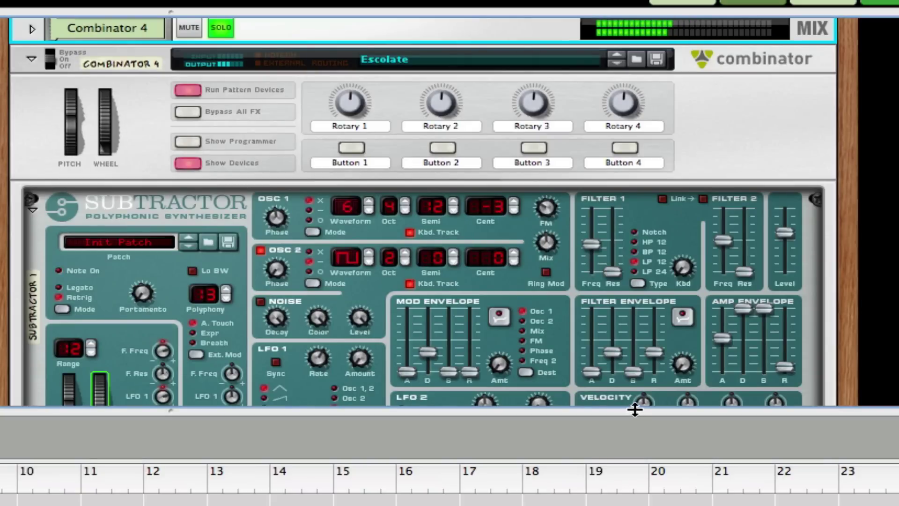
{"action": "left_click_drag", "start_coordinate": [635, 408], "coordinate": [634, 505]}
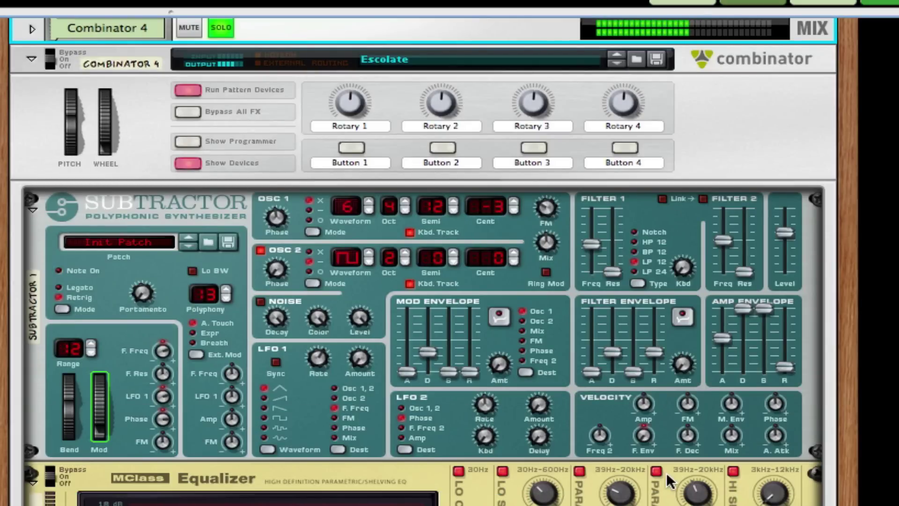
- Examine the device chain inside Combinator 4, from the SubTractor through the equalizer, Scream 4, Pulsar, UN-16 and RV7000 to the compressor
{"action": "scroll", "coordinate": [666, 472], "scroll_direction": "down", "scroll_amount": 5}
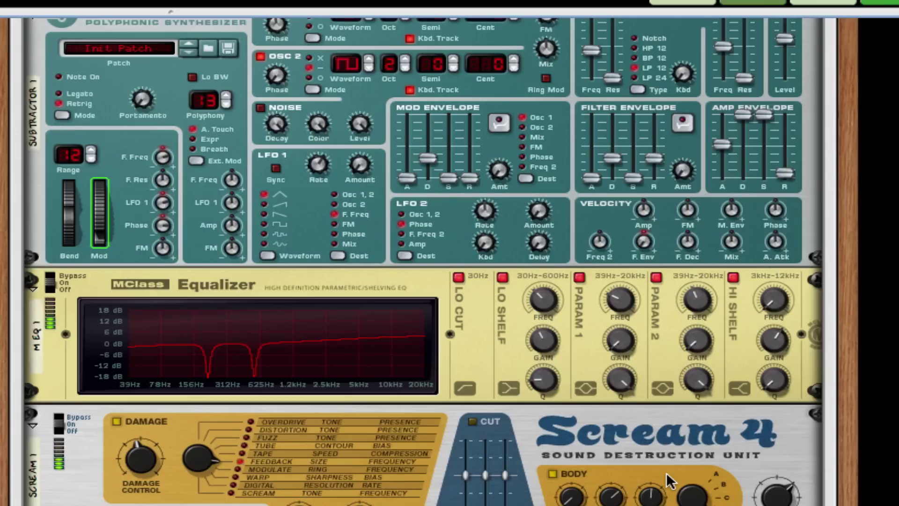
{"action": "scroll", "coordinate": [667, 472], "scroll_direction": "down", "scroll_amount": 2}
{"action": "scroll", "coordinate": [667, 472], "scroll_direction": "down", "scroll_amount": 3}
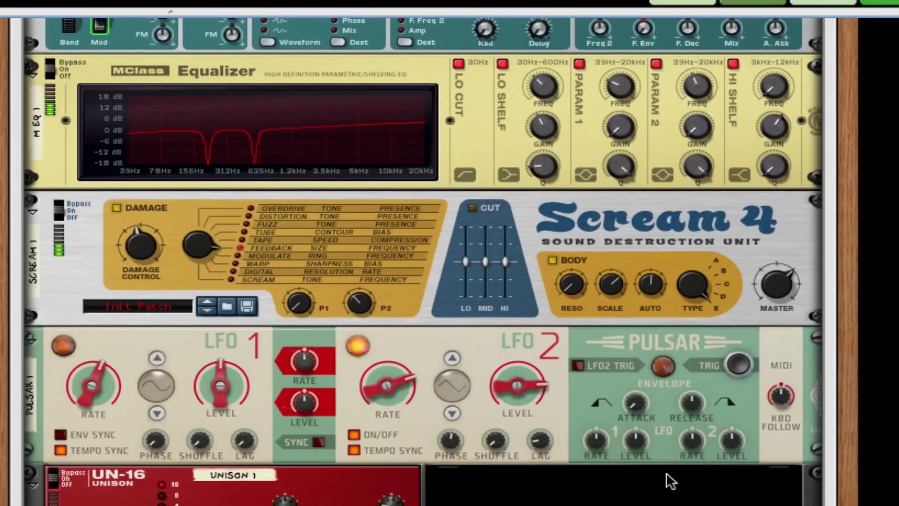
{"action": "scroll", "coordinate": [667, 472], "scroll_direction": "down", "scroll_amount": 2}
{"action": "scroll", "coordinate": [667, 472], "scroll_direction": "down", "scroll_amount": 3}
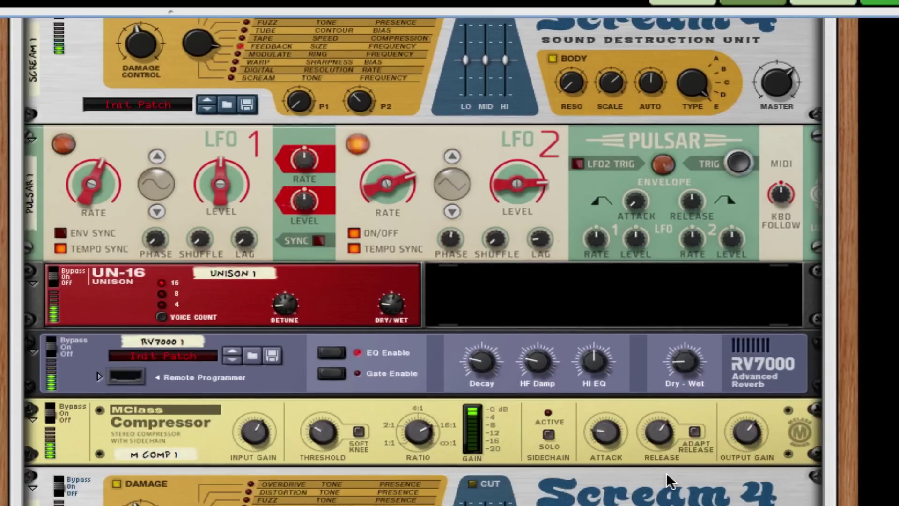
{"action": "scroll", "coordinate": [667, 472], "scroll_direction": "up", "scroll_amount": 3}
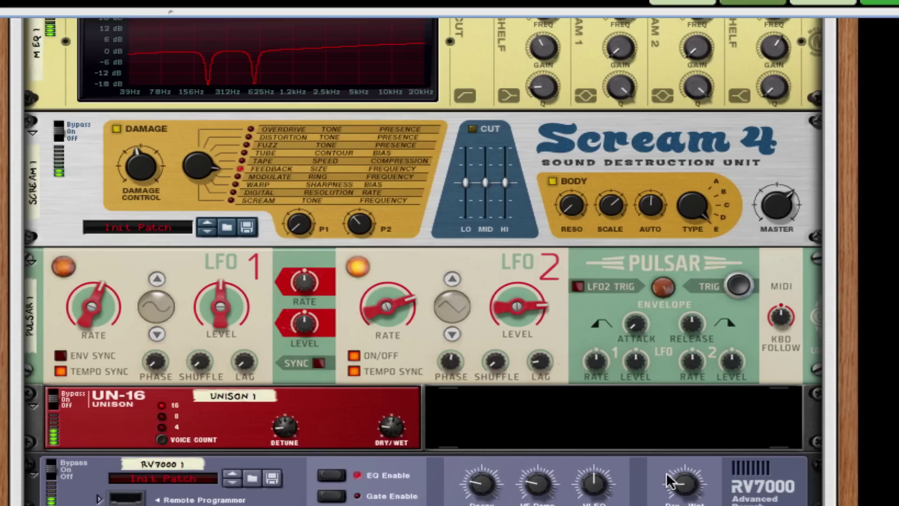
{"action": "scroll", "coordinate": [666, 472], "scroll_direction": "up", "scroll_amount": 4}
{"action": "scroll", "coordinate": [667, 472], "scroll_direction": "up", "scroll_amount": 8}
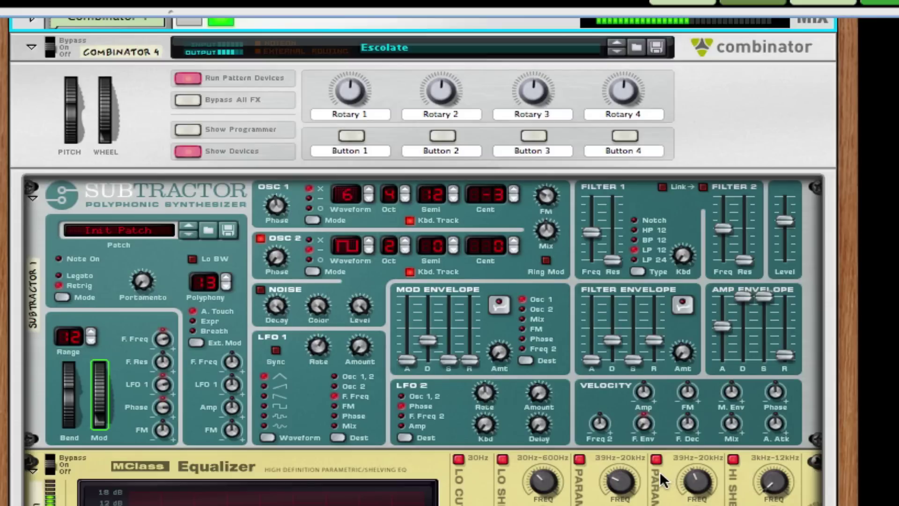
- Stop playback, briefly replay the soloed sound and stop it again while examining the SubTractor's Mod wheel
{"action": "key", "text": "space"}
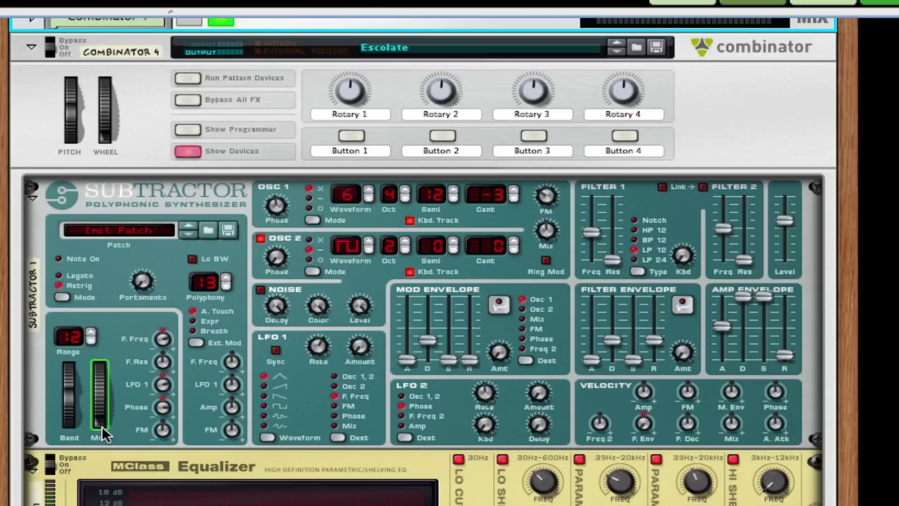
{"action": "mouse_move", "coordinate": [103, 434]}
{"action": "key", "text": "space"}
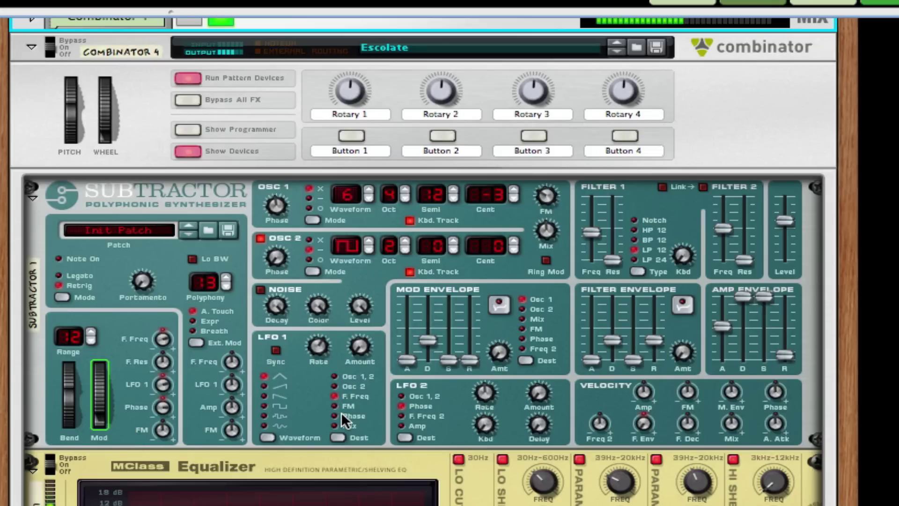
{"action": "key", "text": "space"}
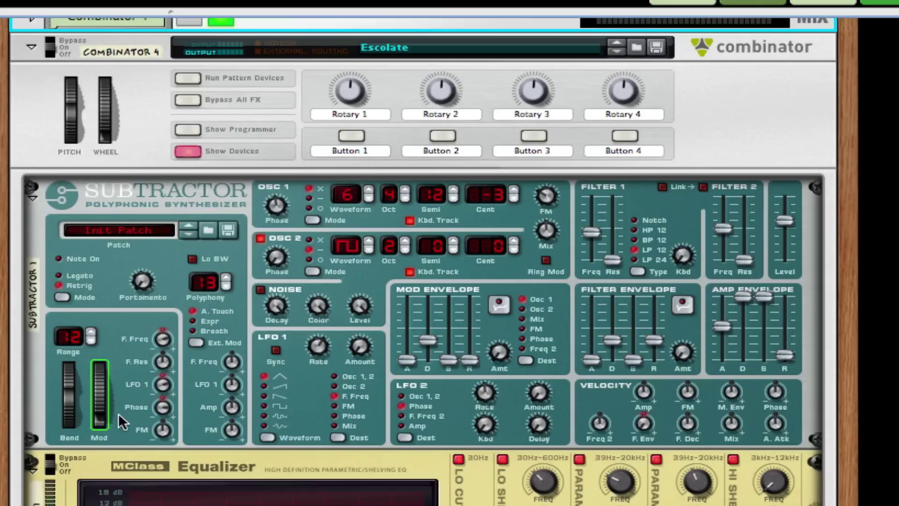
{"action": "mouse_move", "coordinate": [104, 418]}
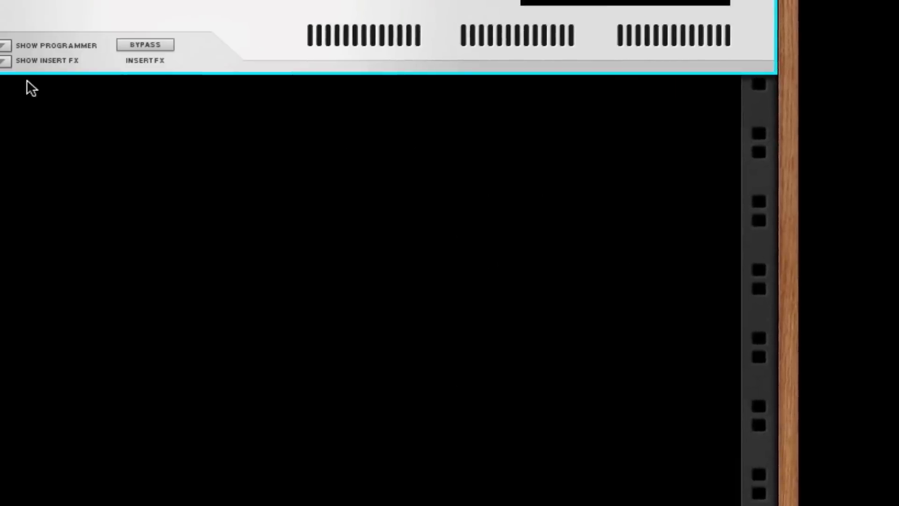
- Create a Combinator in the empty rack and add a SubTractor synthesizer inside it
{"action": "right_click", "coordinate": [187, 174]}
{"action": "mouse_move", "coordinate": [295, 338]}
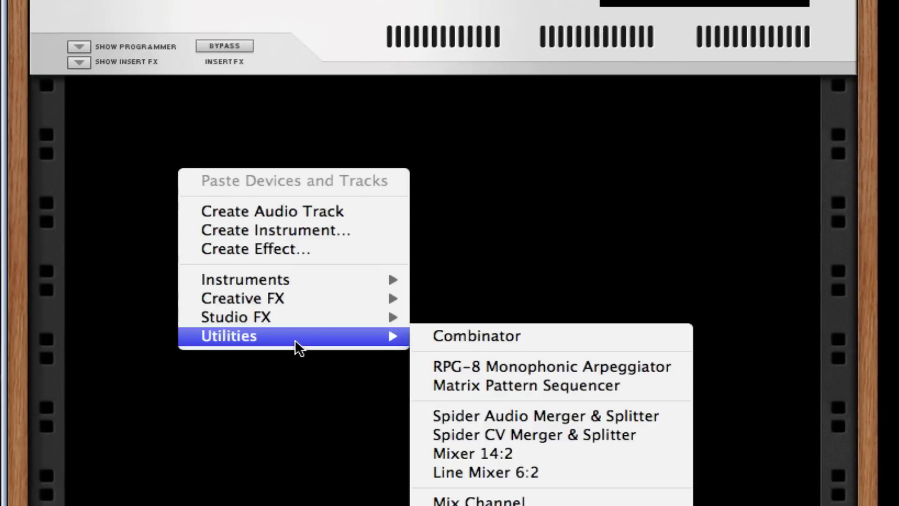
{"action": "left_click", "coordinate": [534, 344]}
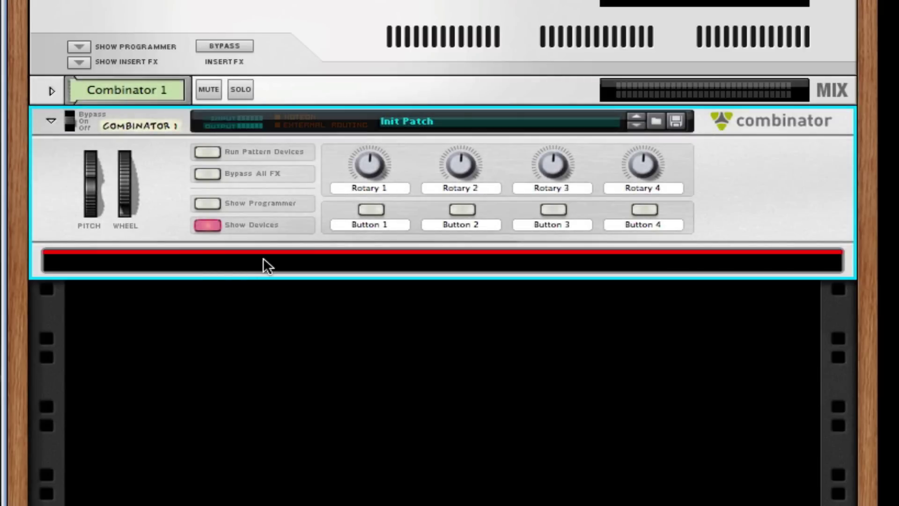
{"action": "right_click", "coordinate": [264, 257]}
{"action": "mouse_move", "coordinate": [432, 442]}
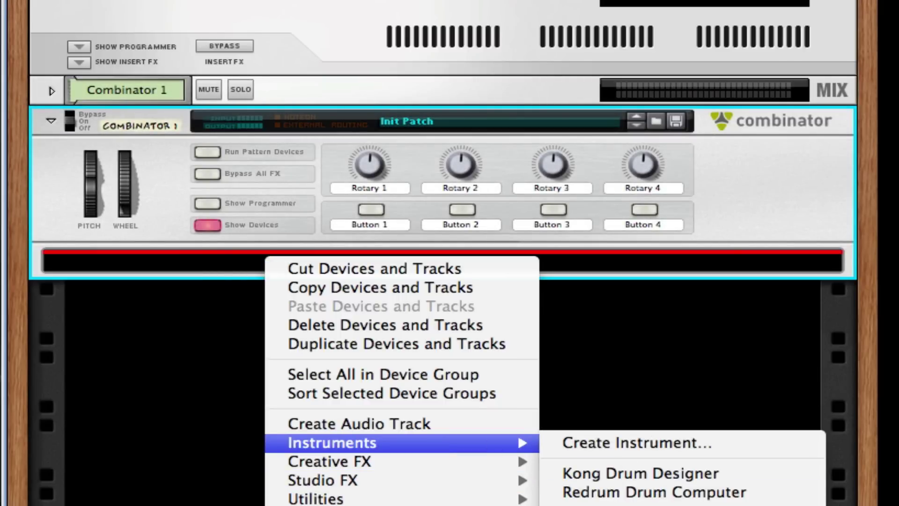
{"action": "left_click", "coordinate": [633, 504]}
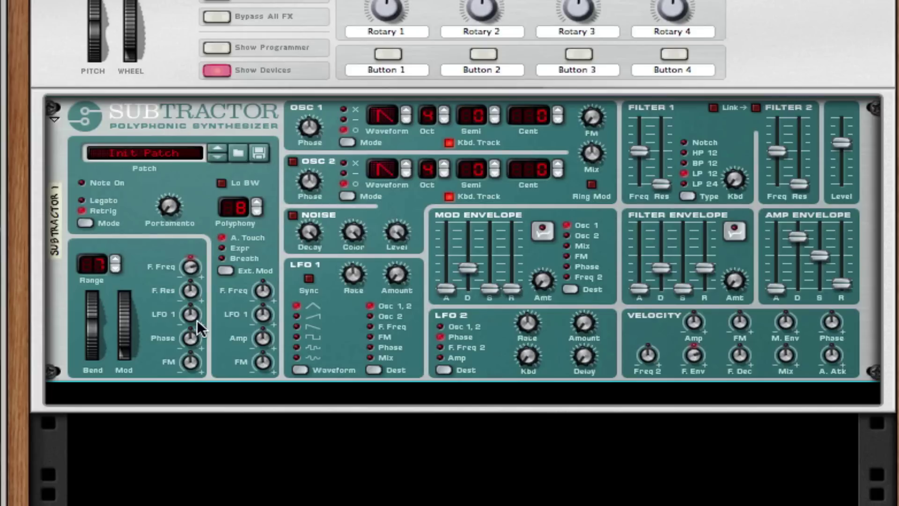
- Raise the SubTractor's mod wheel LFO 1 and Phase amounts, and set the bend range to 12 and polyphony to 13
{"action": "left_click_drag", "start_coordinate": [195, 318], "coordinate": [199, 303]}
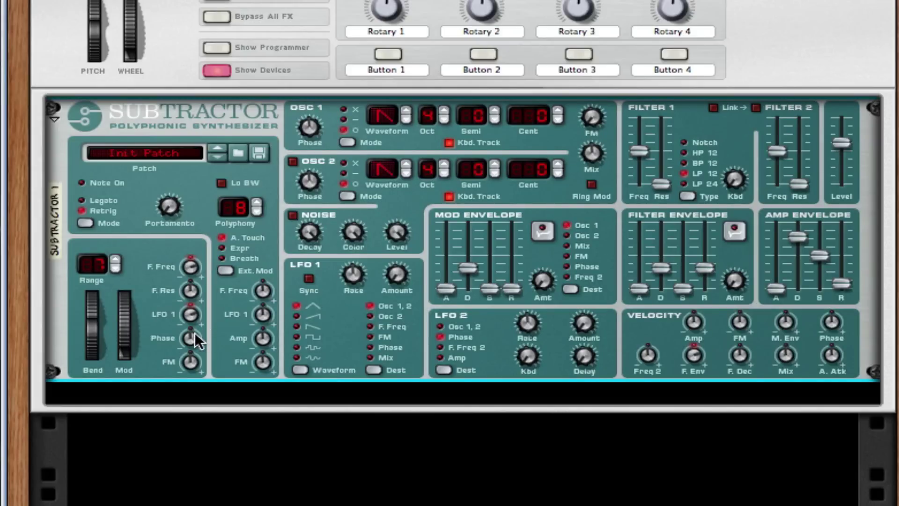
{"action": "left_click_drag", "start_coordinate": [196, 340], "coordinate": [197, 314]}
{"action": "left_click", "coordinate": [114, 258]}
{"action": "left_click", "coordinate": [114, 258]}
{"action": "left_click", "coordinate": [116, 257]}
{"action": "left_click", "coordinate": [257, 204]}
{"action": "left_click", "coordinate": [257, 204]}
- Set Osc 1 to waveform 6 in X mode with semitone 12 and cent -3, and adjust the FM amount
{"action": "left_click", "coordinate": [411, 107]}
{"action": "left_click", "coordinate": [412, 107]}
{"action": "left_click", "coordinate": [411, 106]}
{"action": "left_click", "coordinate": [411, 107]}
{"action": "left_click", "coordinate": [412, 107]}
{"action": "left_click", "coordinate": [493, 110]}
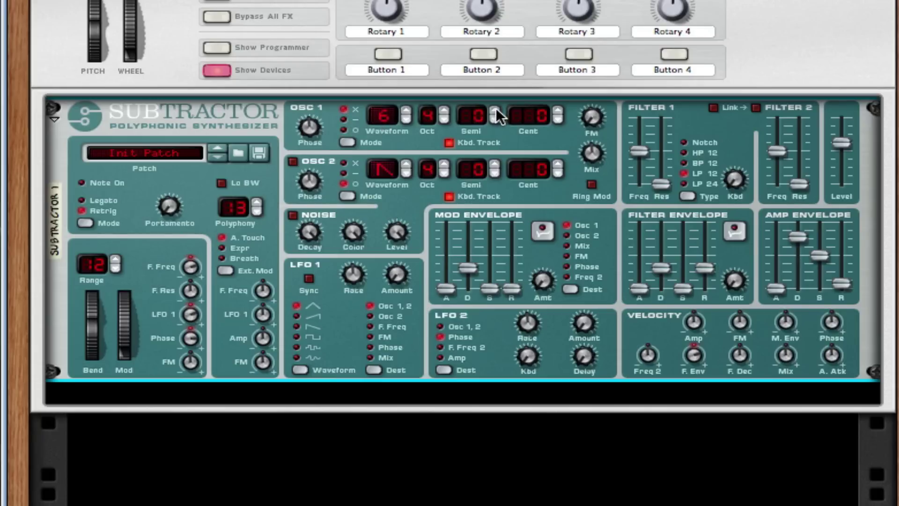
{"action": "left_click", "coordinate": [493, 110]}
{"action": "left_click_drag", "start_coordinate": [492, 111], "coordinate": [492, 111]}
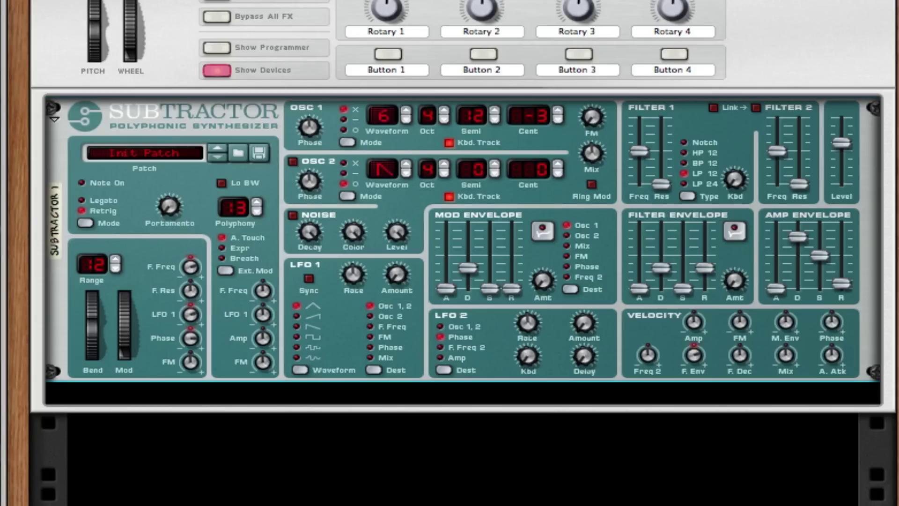
{"action": "mouse_move", "coordinate": [592, 113]}
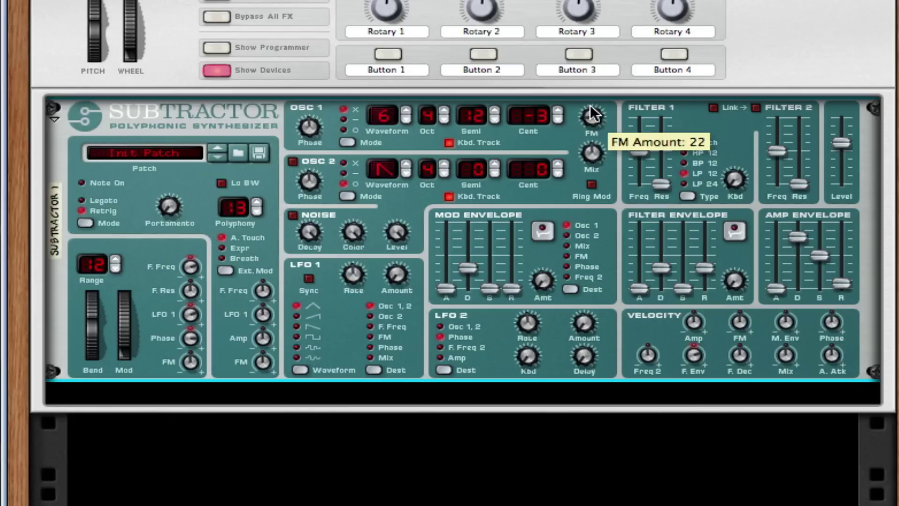
{"action": "left_click_drag", "start_coordinate": [591, 108], "coordinate": [590, 94]}
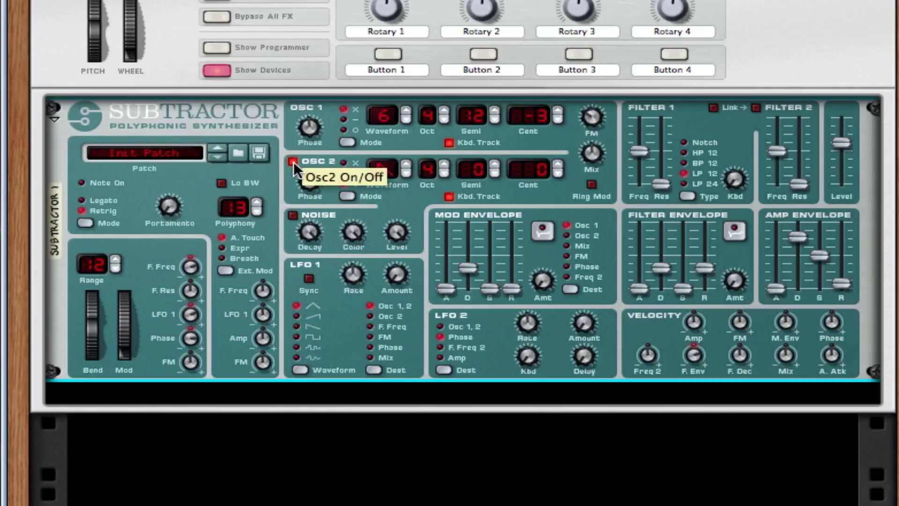
- Turn on Osc 2 and set it to a square waveform, minus (-) phase mode, phase difference 0 and octave 2
{"action": "left_click", "coordinate": [346, 196]}
{"action": "left_click_drag", "start_coordinate": [310, 176], "coordinate": [325, 309]}
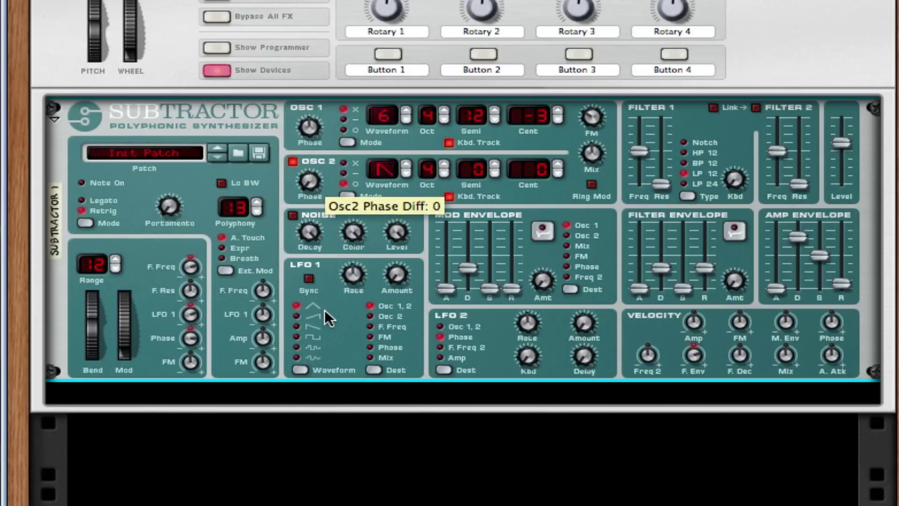
{"action": "left_click", "coordinate": [408, 164]}
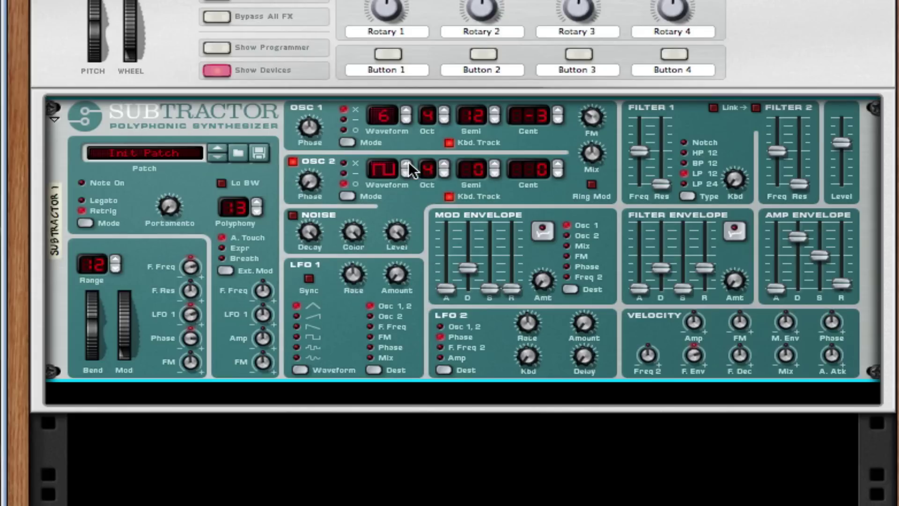
{"action": "left_click", "coordinate": [406, 165]}
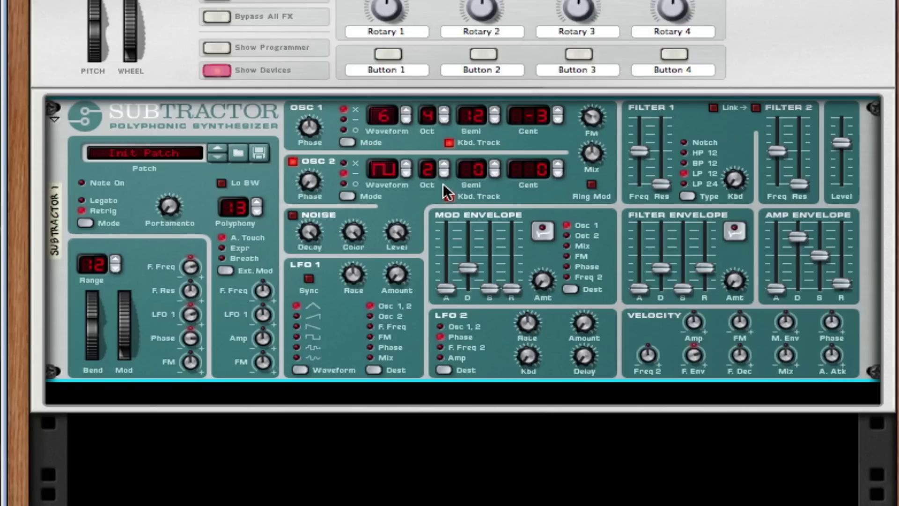
{"action": "left_click", "coordinate": [449, 196]}
- Lower the Filter 1 frequency slightly, and shape the amp envelope with about half attack, full decay and sustain, and minimum release
{"action": "mouse_move", "coordinate": [640, 156]}
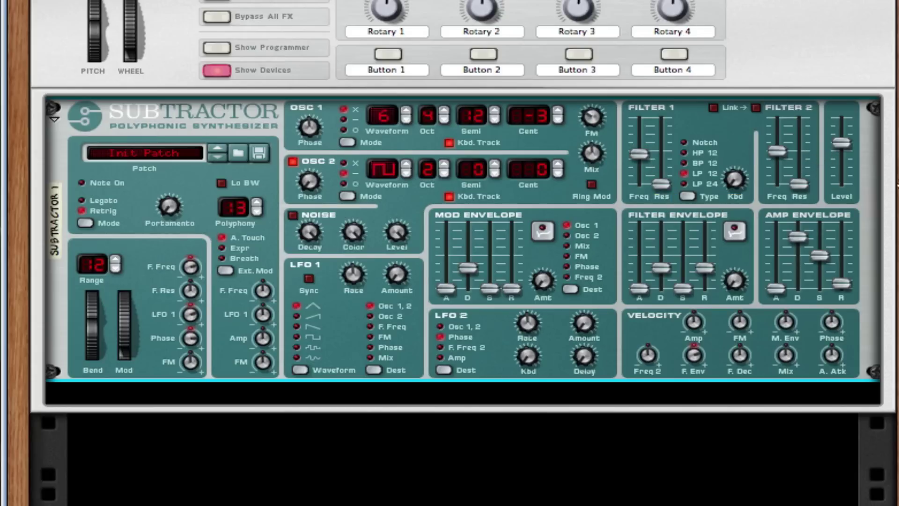
{"action": "left_click_drag", "start_coordinate": [785, 284], "coordinate": [783, 272]}
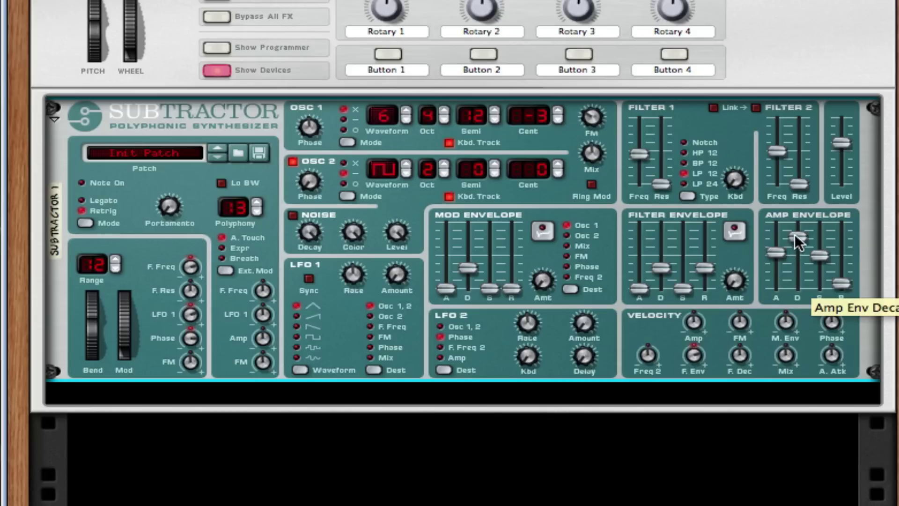
{"action": "left_click_drag", "start_coordinate": [796, 236], "coordinate": [798, 222]}
{"action": "left_click_drag", "start_coordinate": [817, 259], "coordinate": [817, 224]}
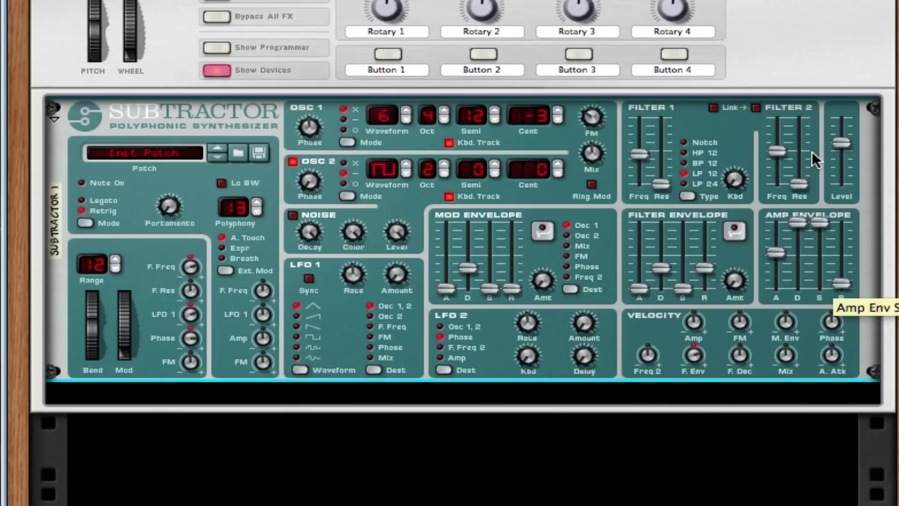
{"action": "left_click_drag", "start_coordinate": [842, 284], "coordinate": [847, 428]}
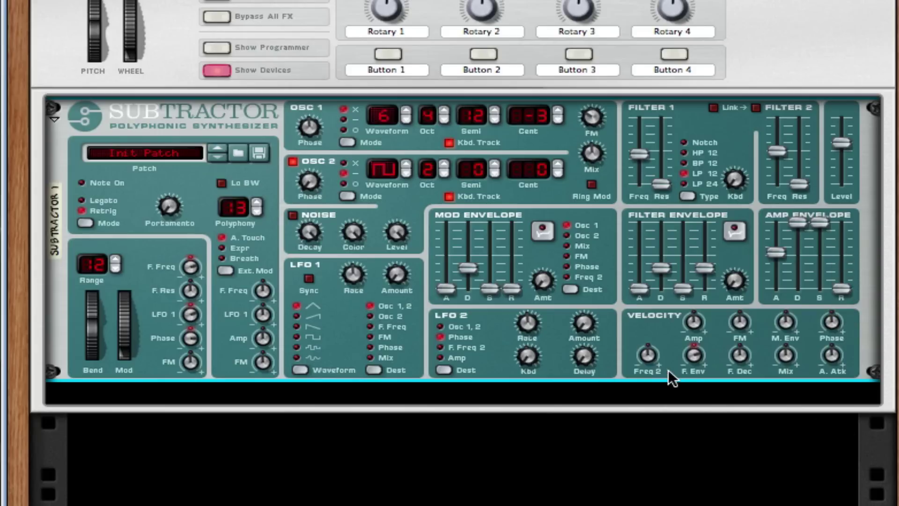
{"action": "right_click", "coordinate": [483, 345]}
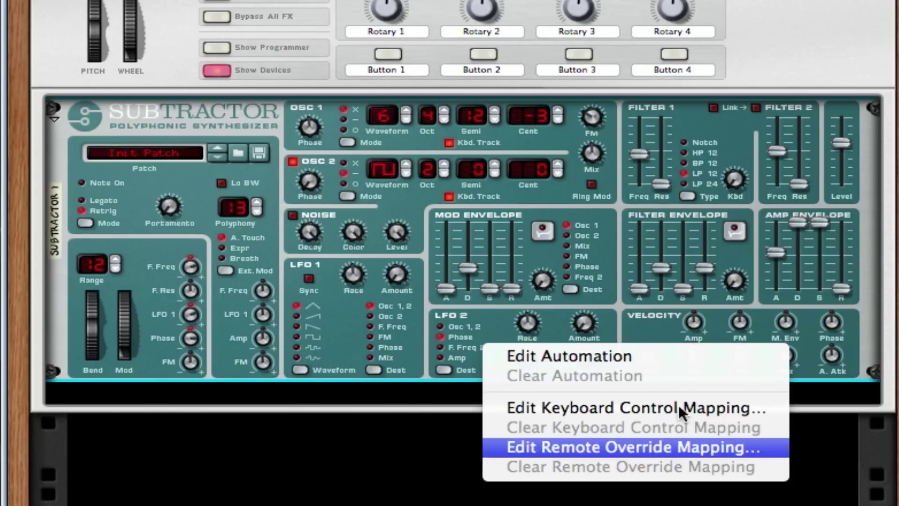
- Add an MClass Equalizer after the SubTractor and enable its Lo Cut, Lo Shelf, Param 1, Param 2 and Hi Shelf bands
{"action": "right_click", "coordinate": [496, 314]}
{"action": "mouse_move", "coordinate": [742, 399]}
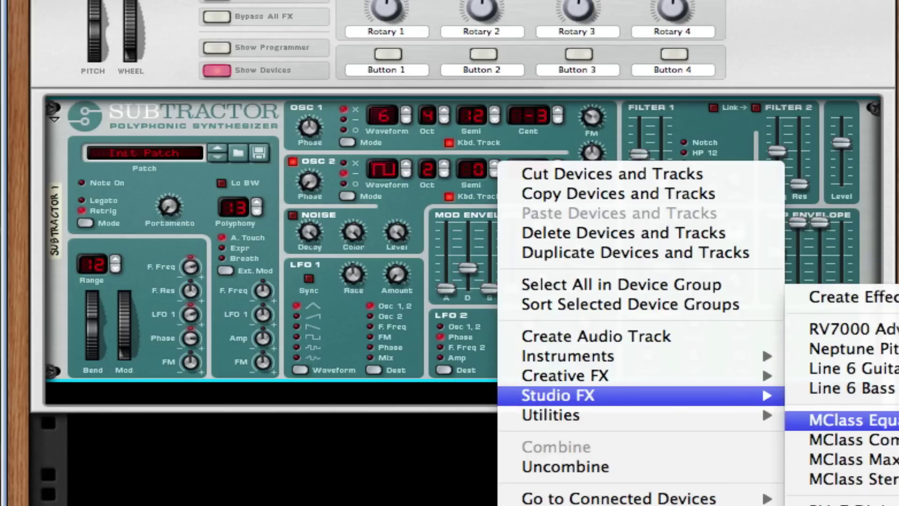
{"action": "left_click", "coordinate": [799, 419]}
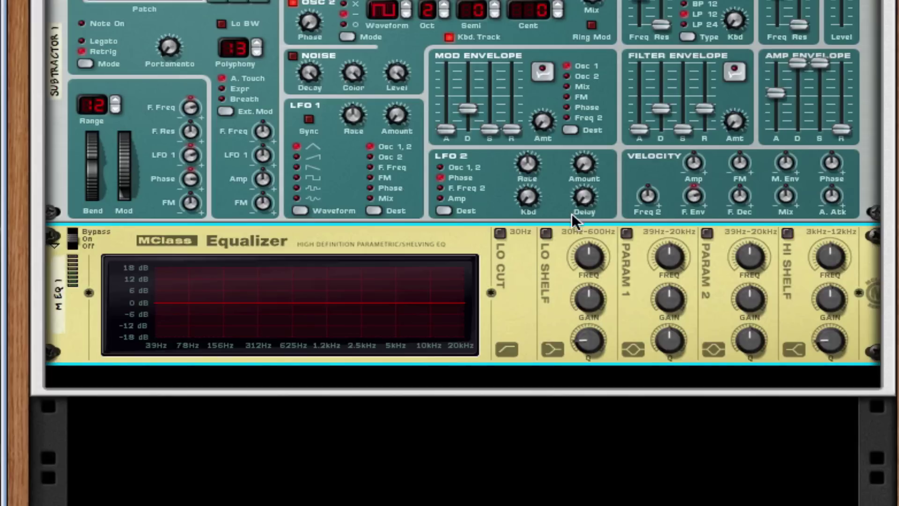
{"action": "left_click", "coordinate": [500, 234]}
{"action": "left_click", "coordinate": [545, 233]}
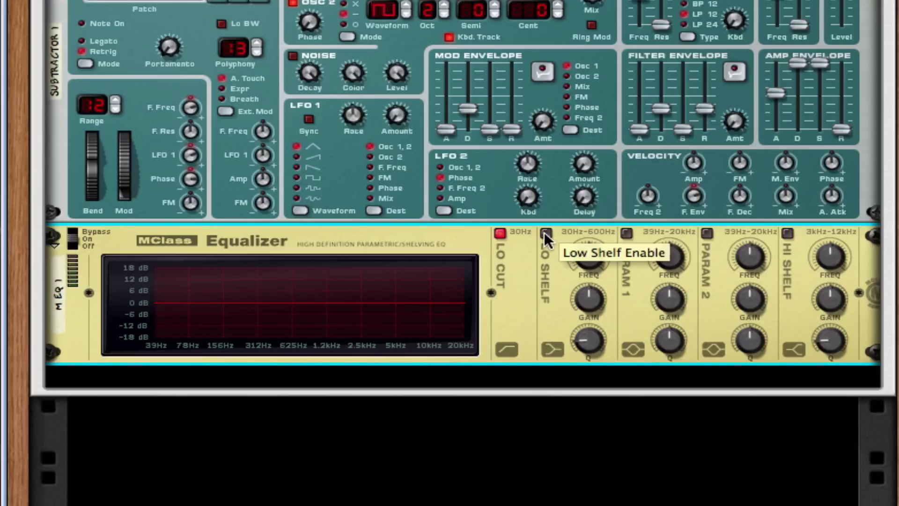
{"action": "left_click", "coordinate": [626, 233]}
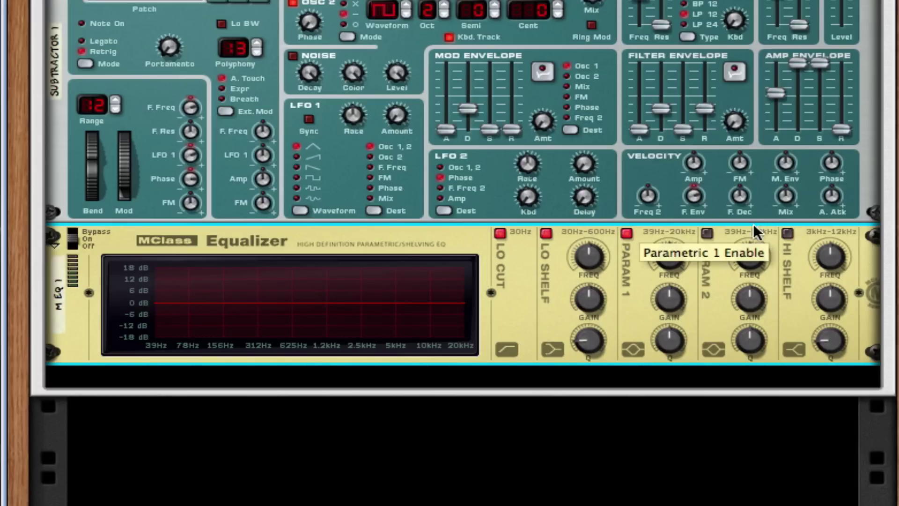
{"action": "left_click", "coordinate": [708, 232]}
{"action": "left_click", "coordinate": [788, 233]}
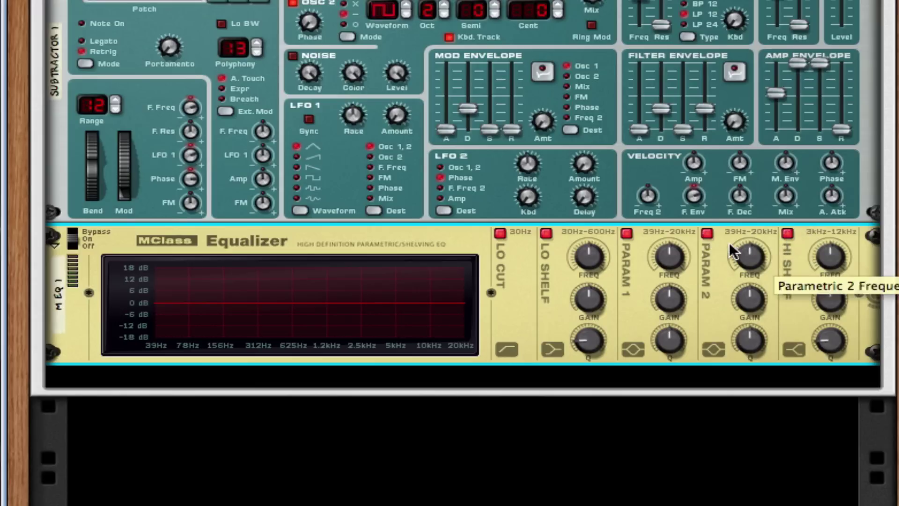
- Lower the Lo Shelf frequency and gain slightly, and cut a narrow full-depth notch between 156 and 312 Hz with Param 1
{"action": "left_click_drag", "start_coordinate": [593, 259], "coordinate": [594, 260]}
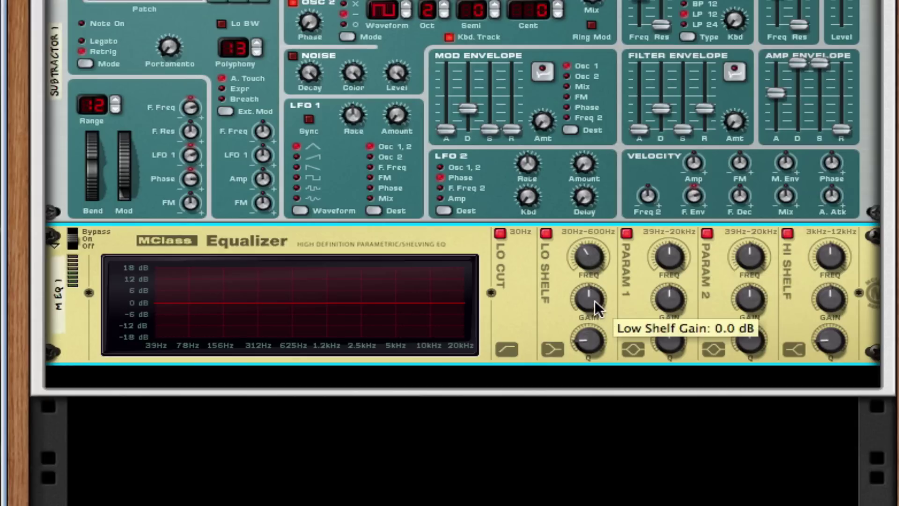
{"action": "left_click_drag", "start_coordinate": [592, 298], "coordinate": [592, 302]}
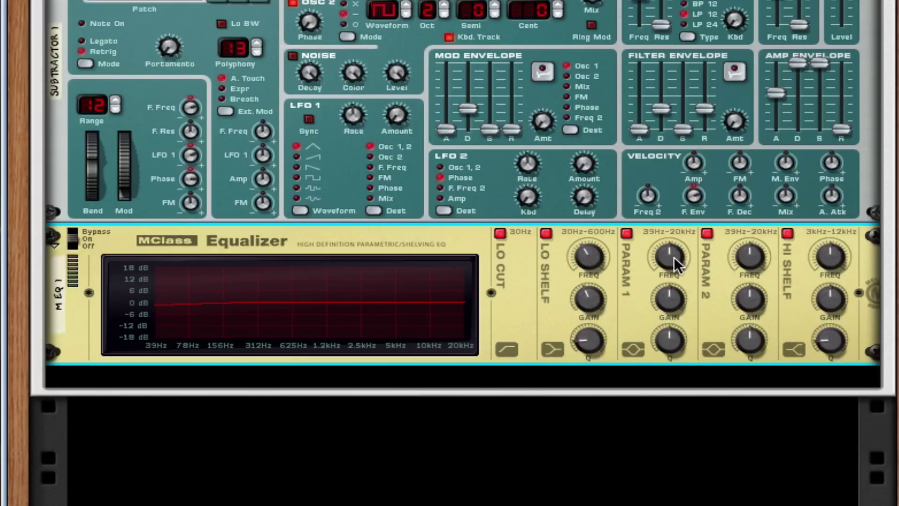
{"action": "left_click_drag", "start_coordinate": [673, 260], "coordinate": [668, 309]}
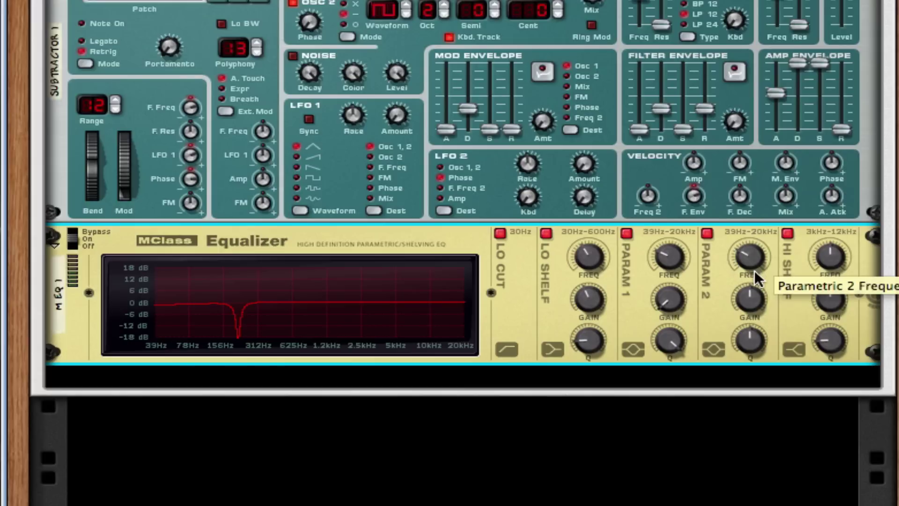
- Set Param 2 to minimum gain and maximum Q, and tune its notch between 312 and 625 Hz
{"action": "left_click_drag", "start_coordinate": [757, 309], "coordinate": [763, 459]}
{"action": "left_click_drag", "start_coordinate": [755, 333], "coordinate": [800, 90]}
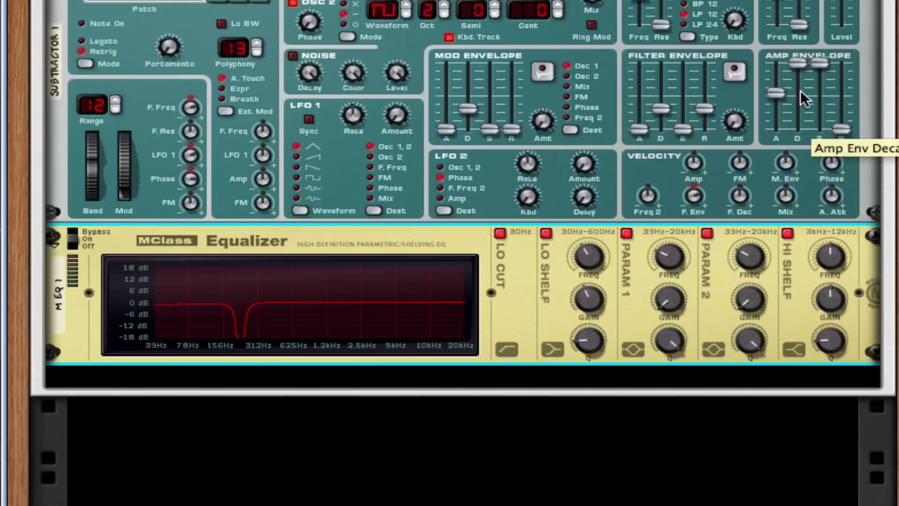
{"action": "left_click_drag", "start_coordinate": [752, 255], "coordinate": [759, 253]}
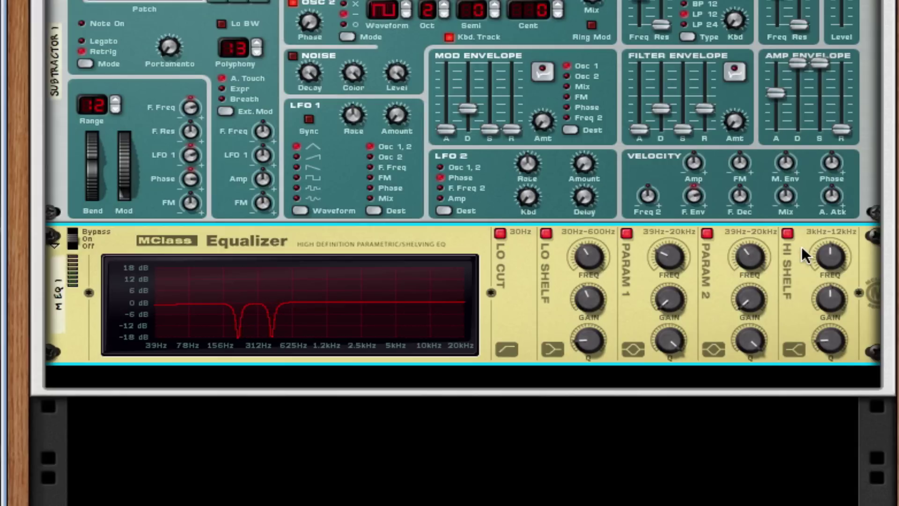
- Set the Hi Shelf to minimum frequency and maximum Q with a slight gain boost
{"action": "left_click_drag", "start_coordinate": [841, 258], "coordinate": [837, 401]}
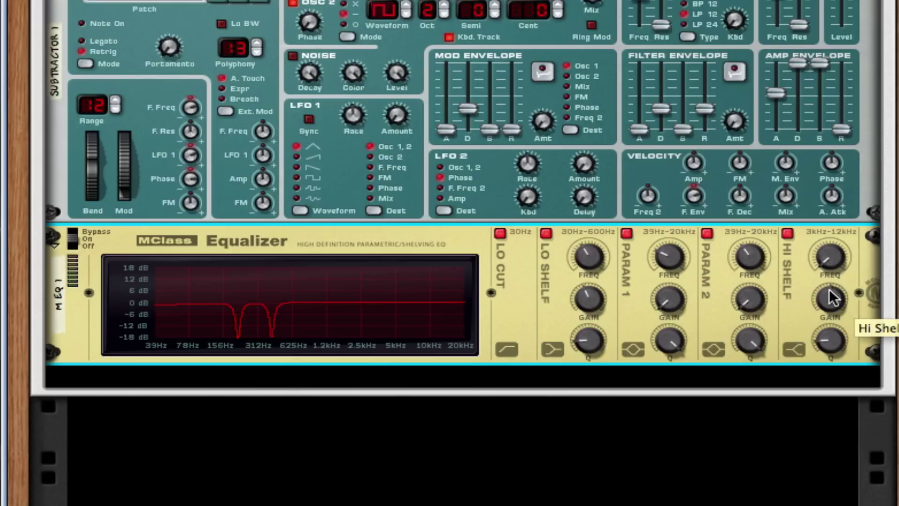
{"action": "left_click_drag", "start_coordinate": [832, 289], "coordinate": [833, 295]}
{"action": "left_click_drag", "start_coordinate": [827, 341], "coordinate": [857, 231]}
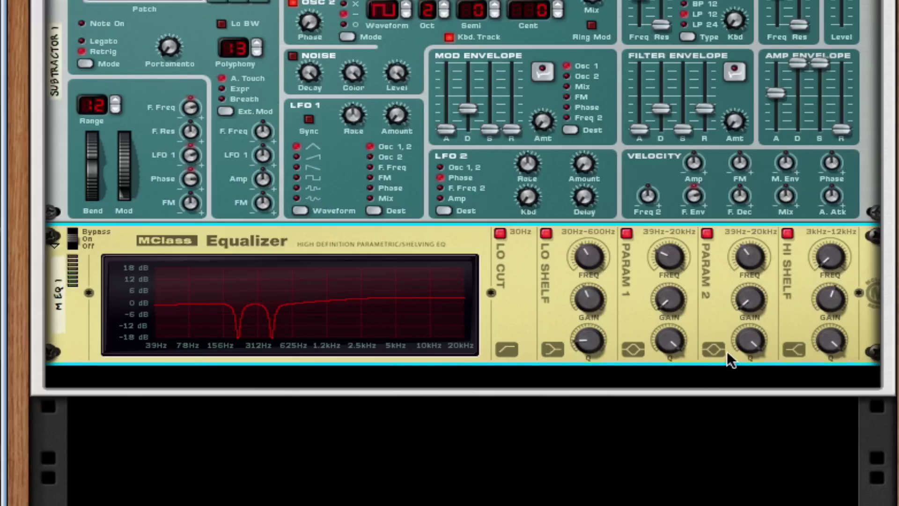
- Add a Scream 4 with the Feedback damage type, slightly reduced damage control, P1 at minimum and P2 raised slightly
{"action": "right_click", "coordinate": [791, 336]}
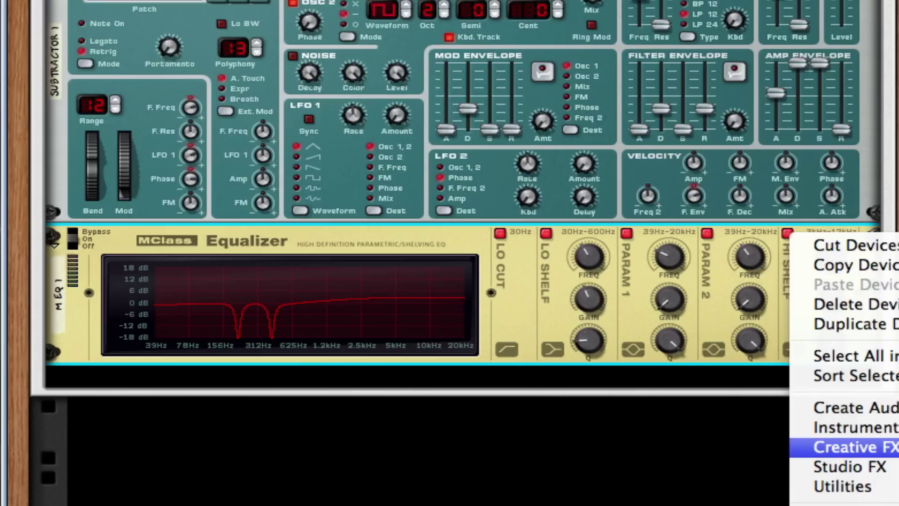
{"action": "left_click", "coordinate": [896, 447]}
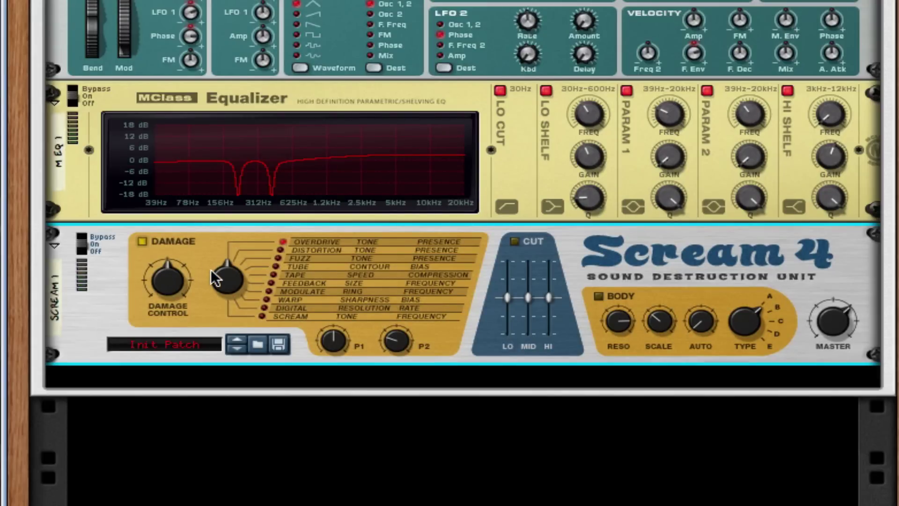
{"action": "left_click_drag", "start_coordinate": [212, 271], "coordinate": [229, 232]}
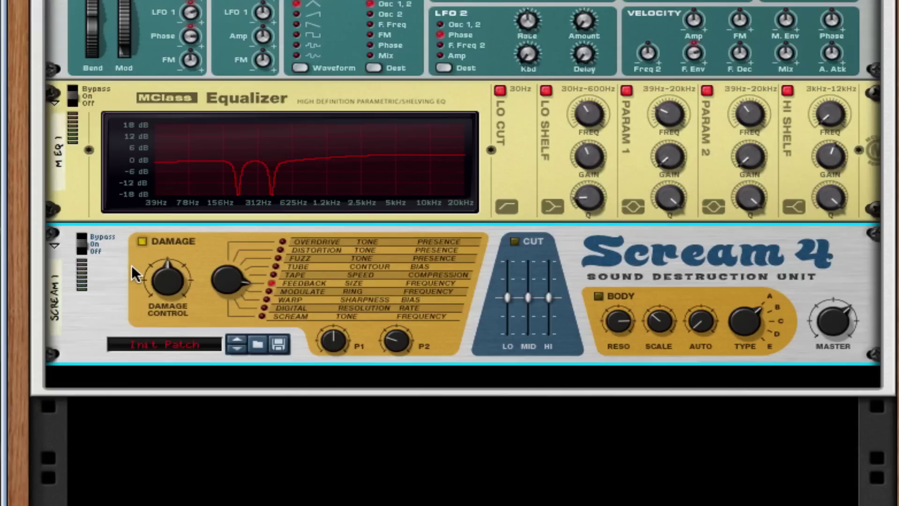
{"action": "left_click_drag", "start_coordinate": [156, 281], "coordinate": [156, 278]}
{"action": "left_click_drag", "start_coordinate": [332, 340], "coordinate": [333, 402]}
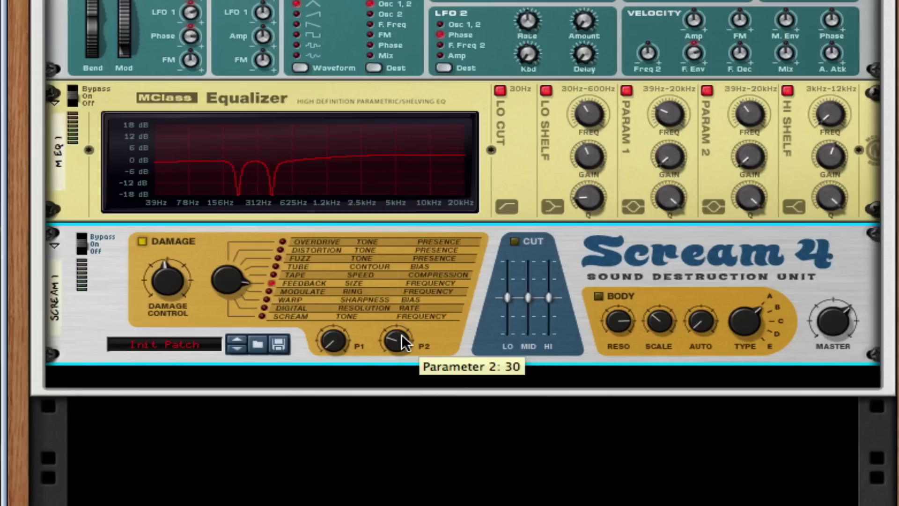
{"action": "left_click_drag", "start_coordinate": [402, 336], "coordinate": [405, 330]}
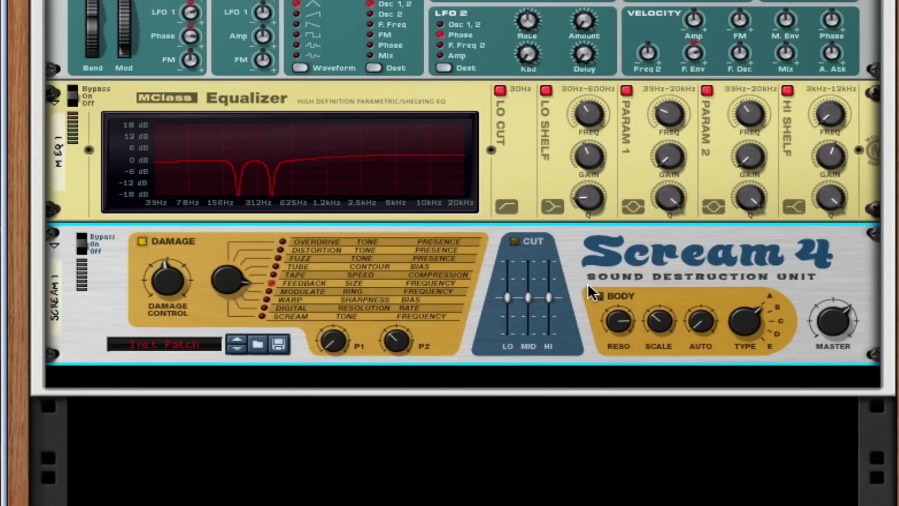
- Turn on the Scream 4 Body section with minimum reso, raised scale, auto at about half and body type E
{"action": "left_click_drag", "start_coordinate": [630, 340], "coordinate": [632, 367]}
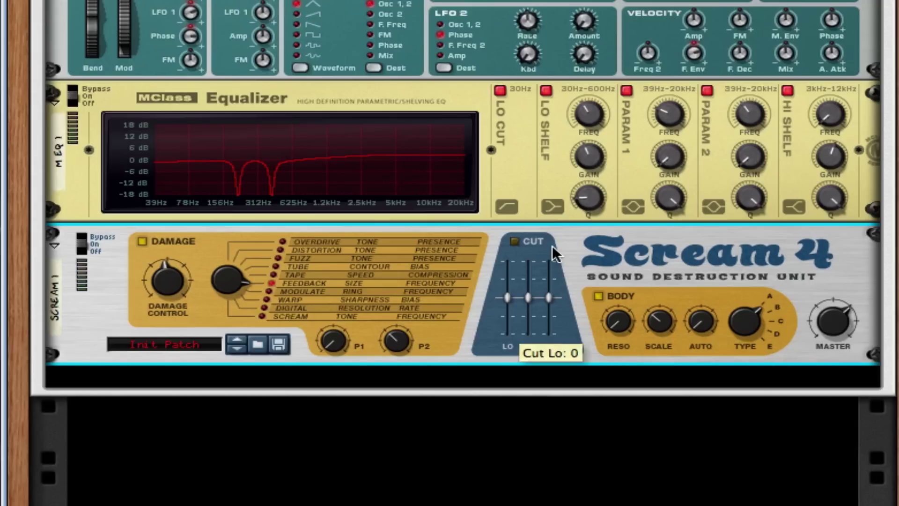
{"action": "left_click_drag", "start_coordinate": [648, 319], "coordinate": [684, 297]}
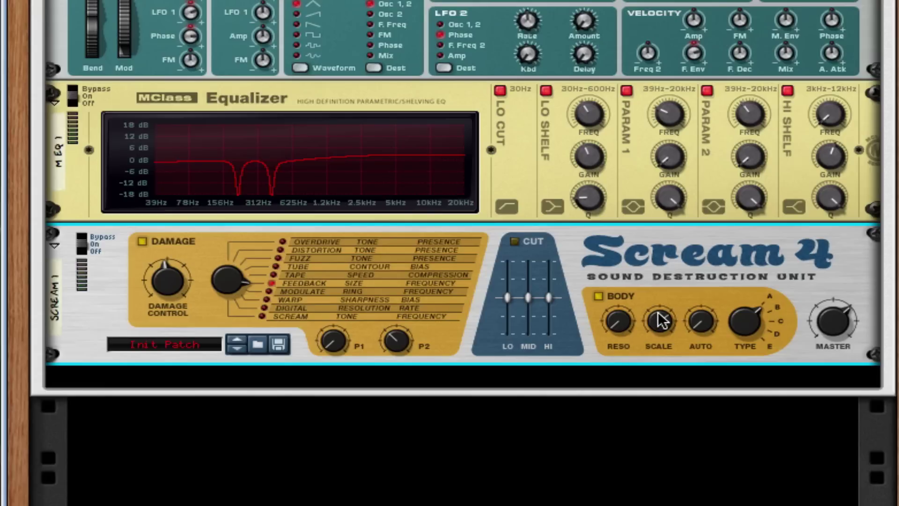
{"action": "mouse_move", "coordinate": [661, 320]}
{"action": "left_click_drag", "start_coordinate": [707, 317], "coordinate": [712, 283]}
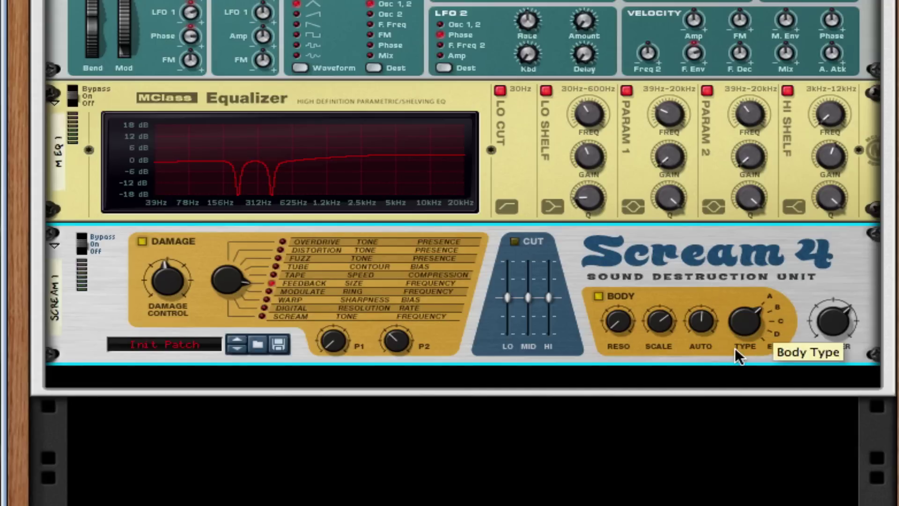
{"action": "left_click_drag", "start_coordinate": [753, 321], "coordinate": [752, 311]}
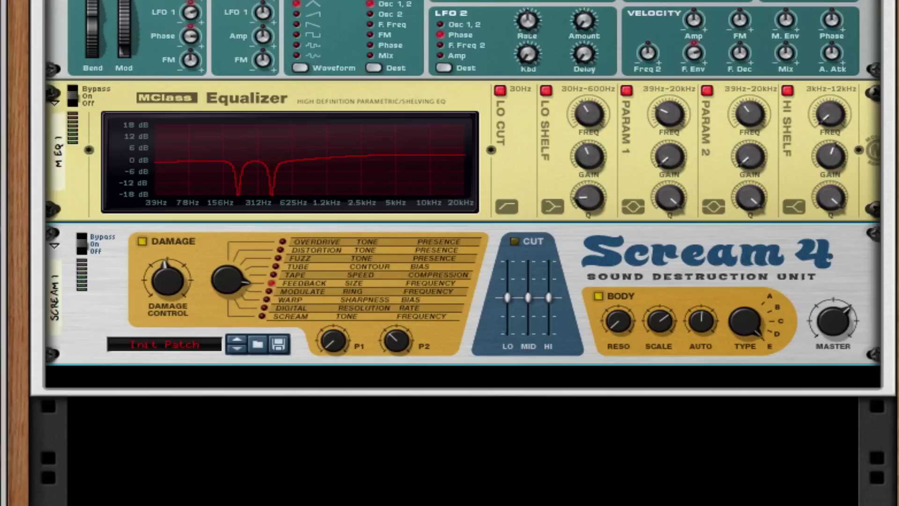
- Add a Pulsar dual LFO and cable its LFO 2 CV output to the Scream 4's P2 CV input
{"action": "right_click", "coordinate": [588, 347]}
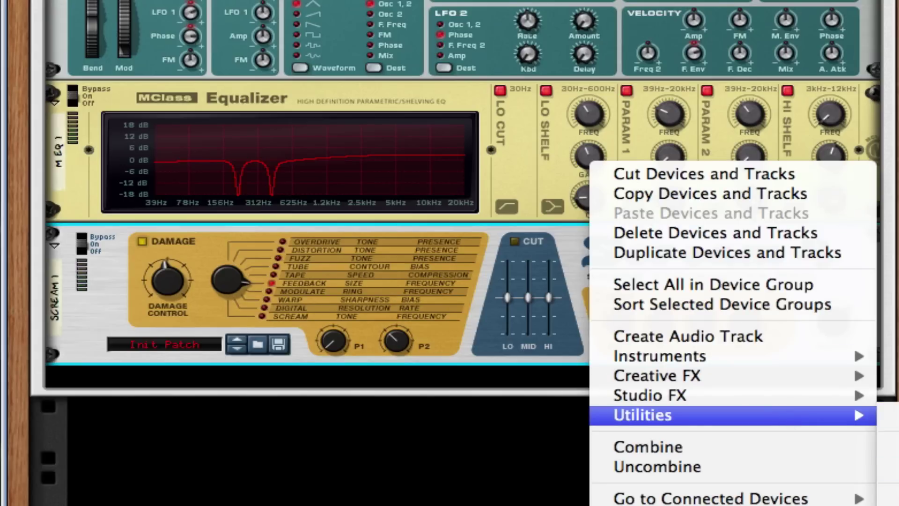
{"action": "left_click", "coordinate": [896, 436]}
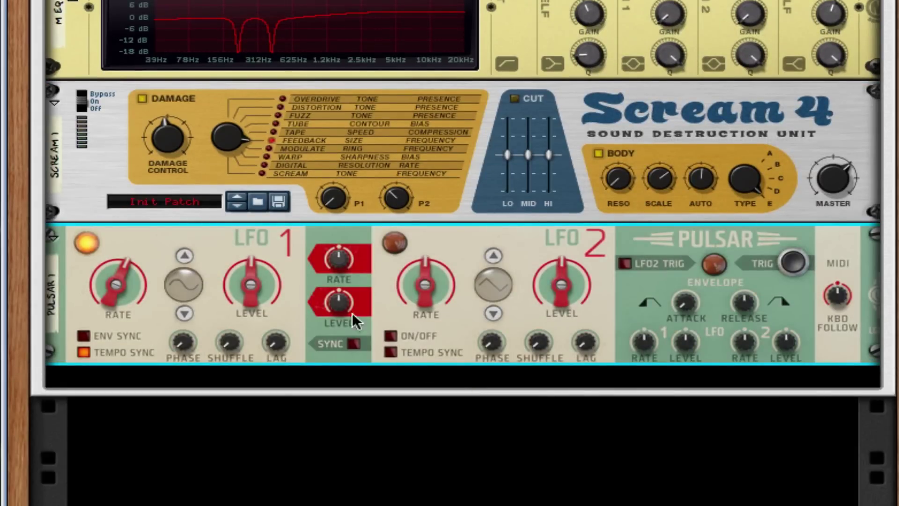
{"action": "key", "text": "Tab"}
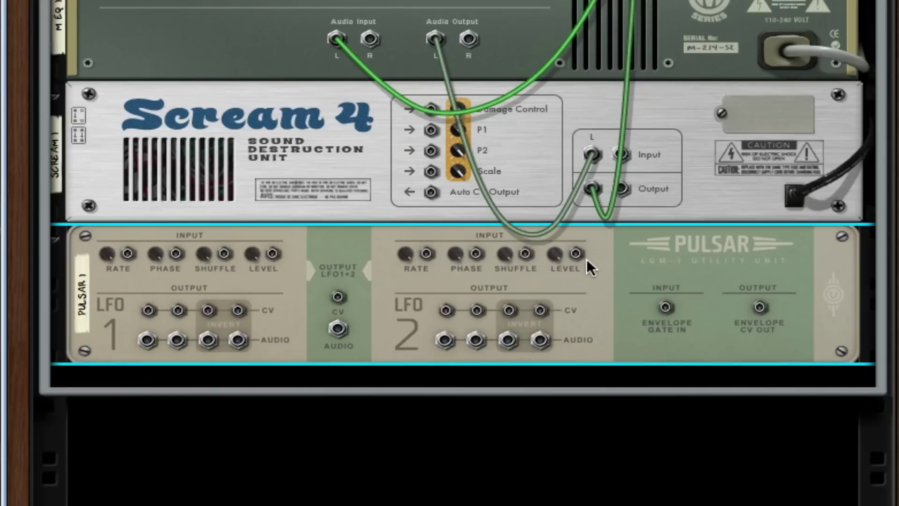
{"action": "left_click_drag", "start_coordinate": [448, 309], "coordinate": [431, 149]}
{"action": "key", "text": "Tab"}
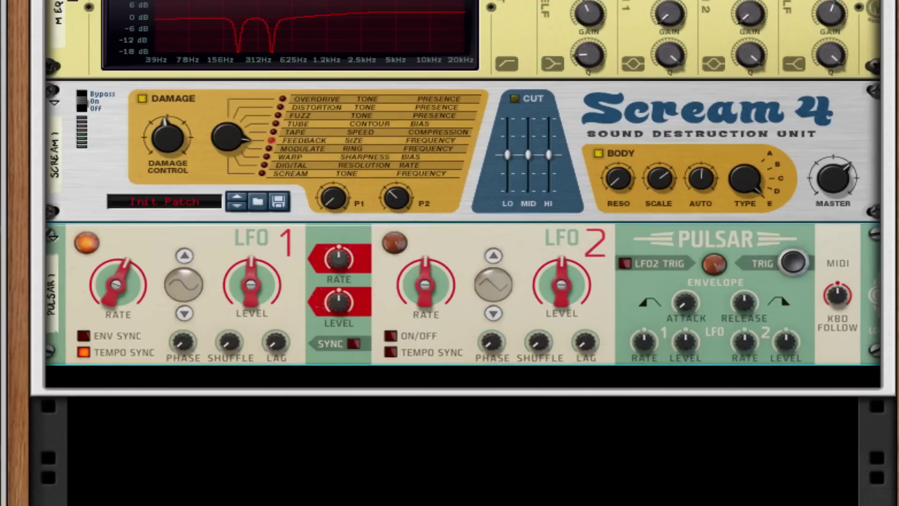
- Turn on the Pulsar's LFO 2 with tempo sync, raise its rate, set its level to 83%, phase to half and lag slightly up
{"action": "left_click", "coordinate": [392, 334]}
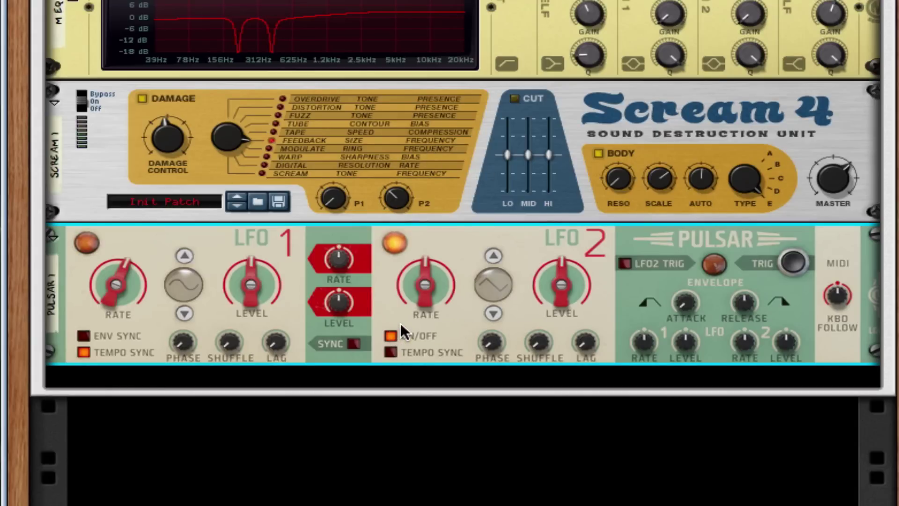
{"action": "left_click", "coordinate": [390, 352]}
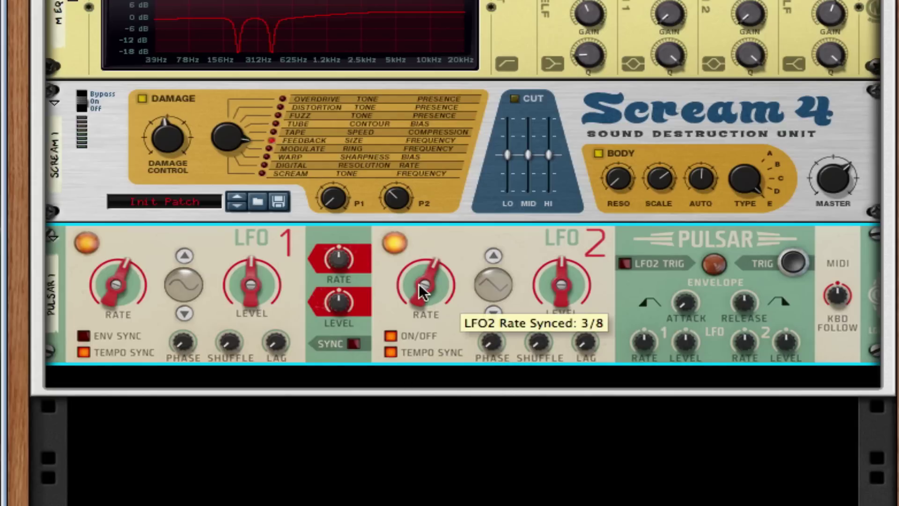
{"action": "left_click_drag", "start_coordinate": [423, 274], "coordinate": [408, 283]}
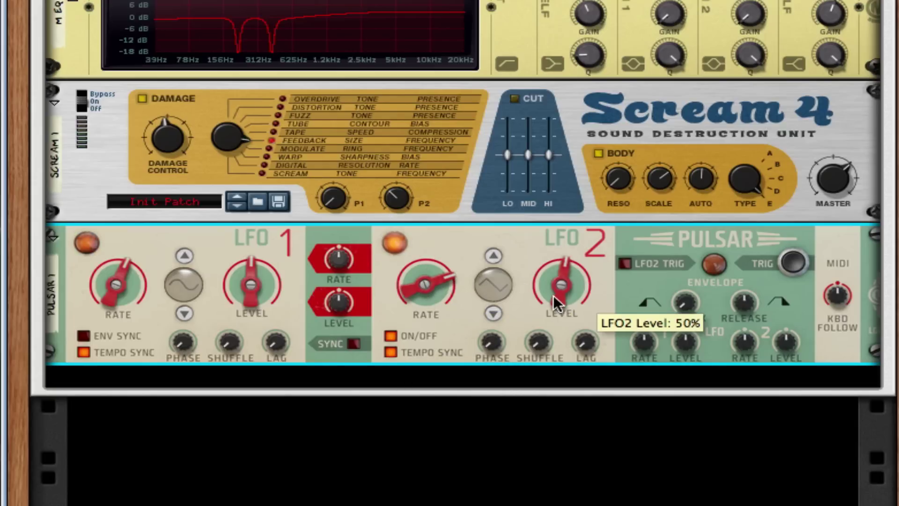
{"action": "left_click_drag", "start_coordinate": [552, 294], "coordinate": [546, 279]}
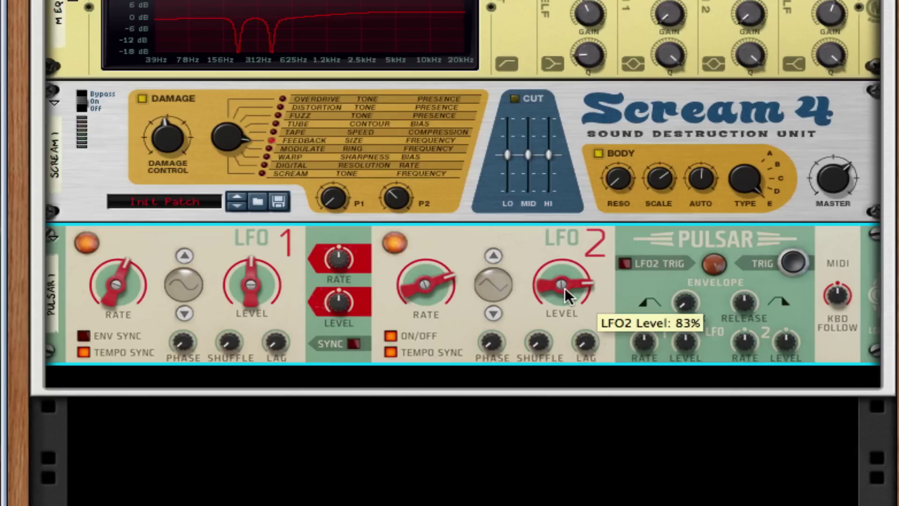
{"action": "left_click_drag", "start_coordinate": [491, 342], "coordinate": [614, 309]}
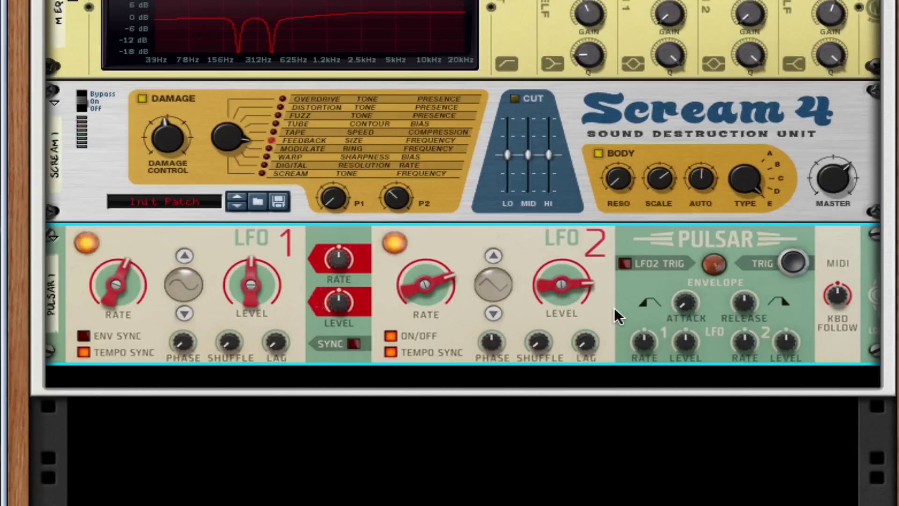
{"action": "left_click_drag", "start_coordinate": [585, 338], "coordinate": [655, 305]}
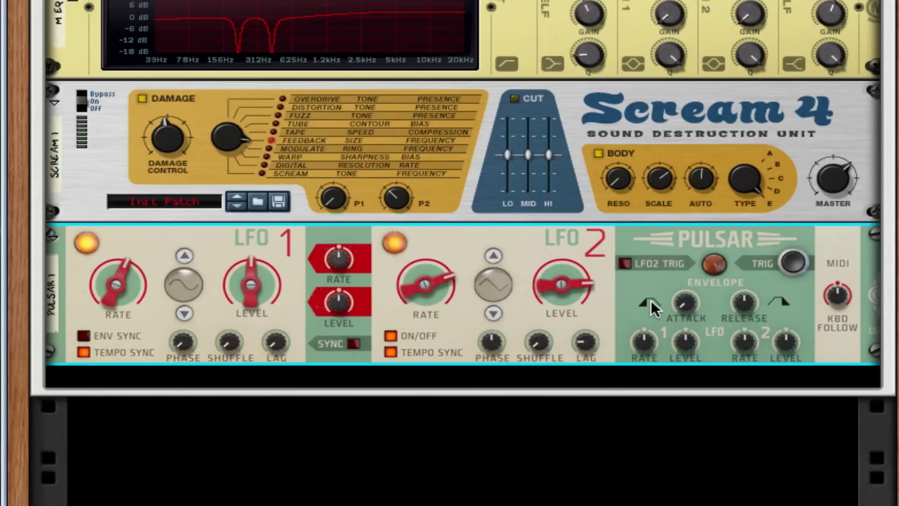
- Add a UN-16 Unison effect and set its dry/wet to 24 and detune to 26
{"action": "right_click", "coordinate": [617, 296]}
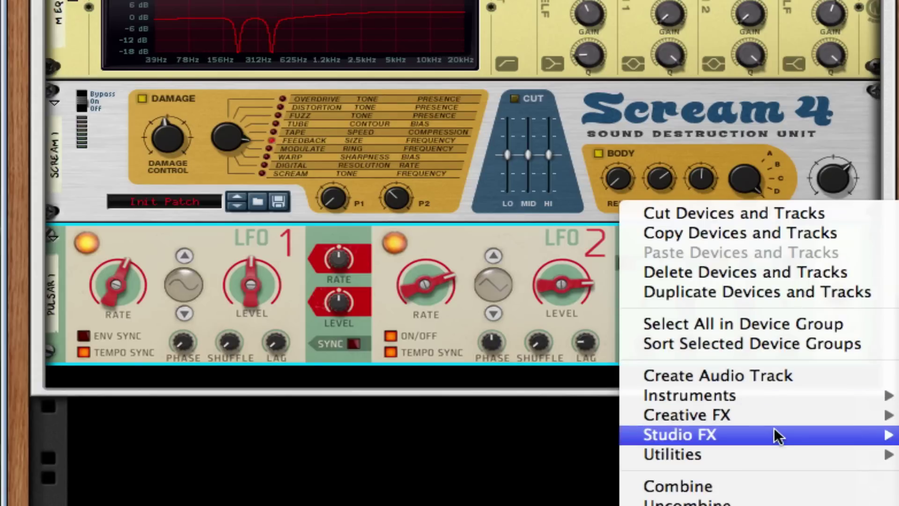
{"action": "left_click", "coordinate": [474, 297]}
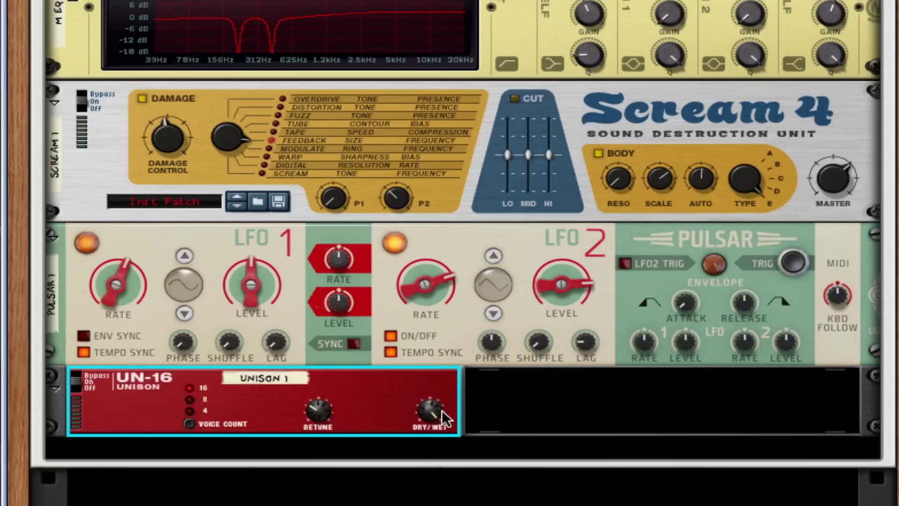
{"action": "left_click_drag", "start_coordinate": [430, 412], "coordinate": [422, 462]}
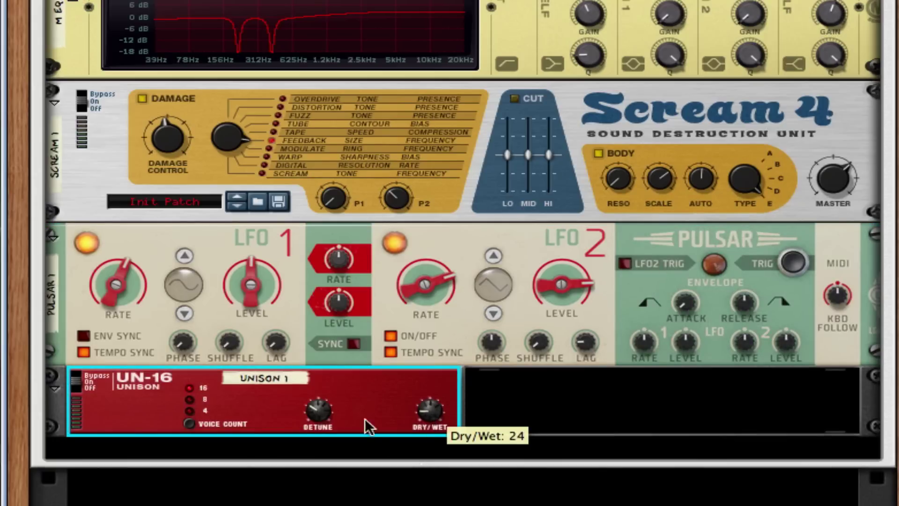
{"action": "left_click_drag", "start_coordinate": [327, 414], "coordinate": [328, 416]}
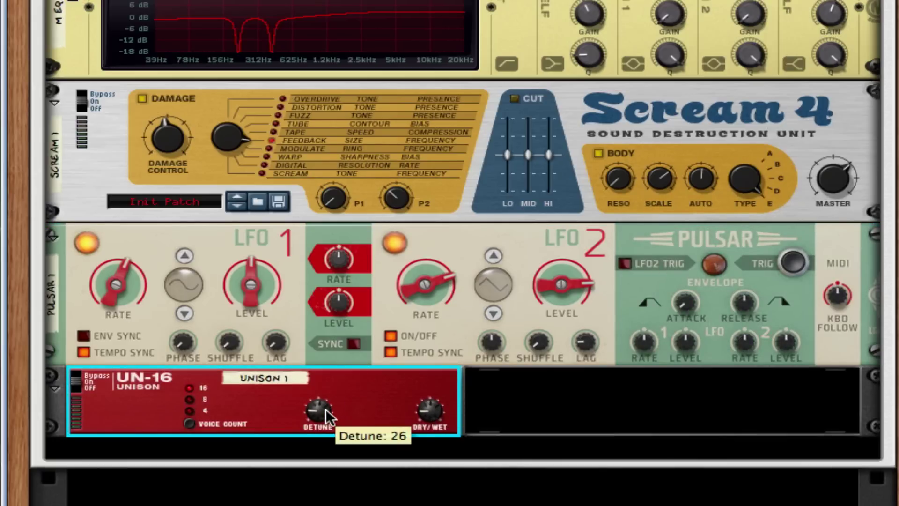
- Add an RV7000 reverb after the Unison effect, set its dry/wet to 20 and lower its decay
{"action": "right_click", "coordinate": [386, 396]}
{"action": "mouse_move", "coordinate": [658, 474]}
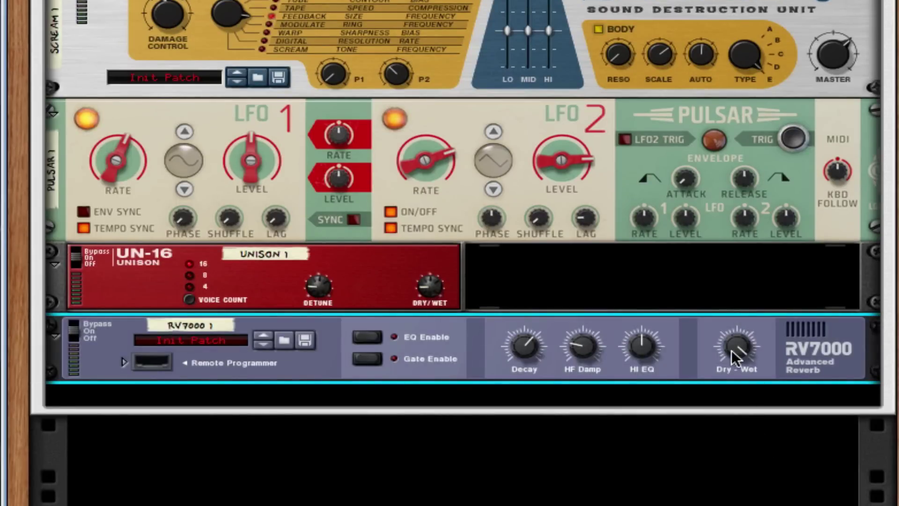
{"action": "left_click_drag", "start_coordinate": [736, 358], "coordinate": [721, 401]}
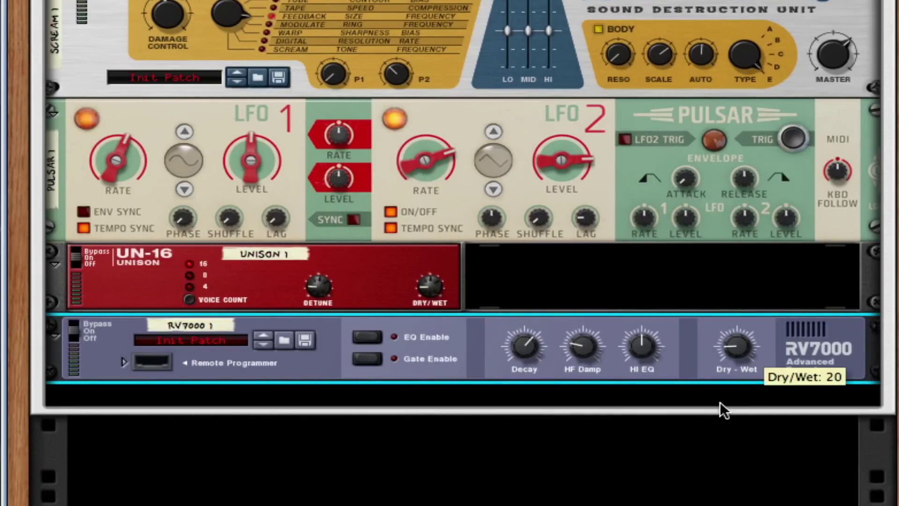
{"action": "left_click_drag", "start_coordinate": [524, 352], "coordinate": [523, 377]}
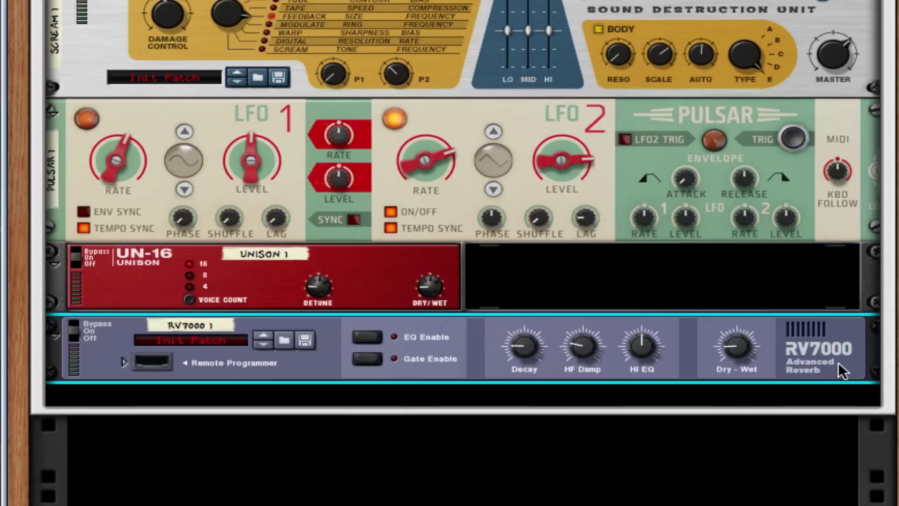
{"action": "right_click", "coordinate": [887, 355]}
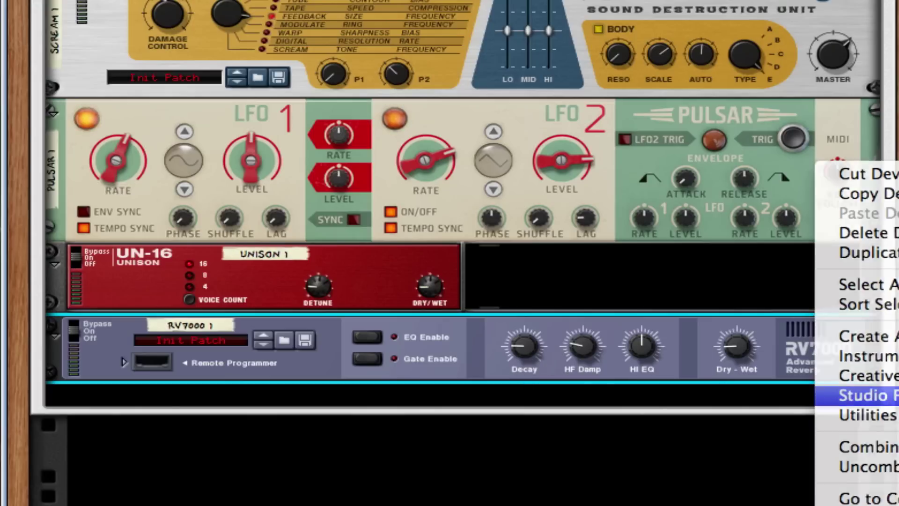
{"action": "left_click", "coordinate": [898, 408]}
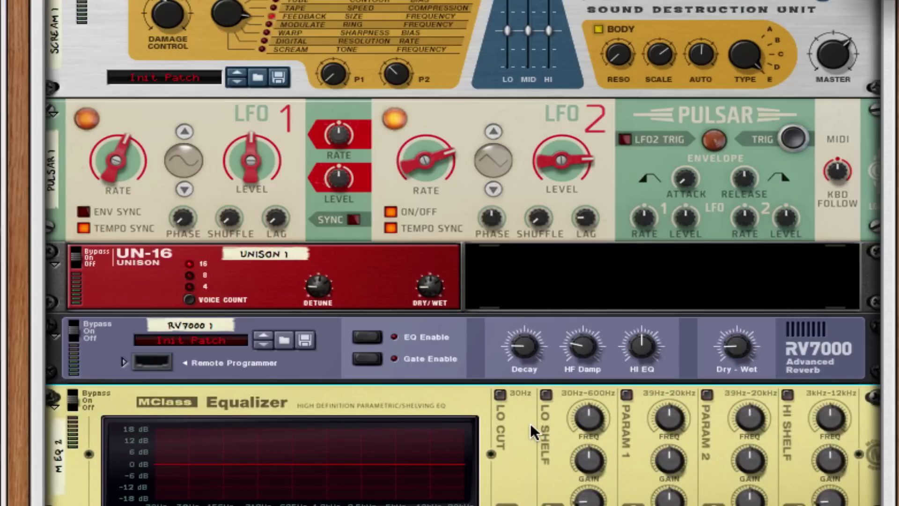
{"action": "key", "text": "Delete"}
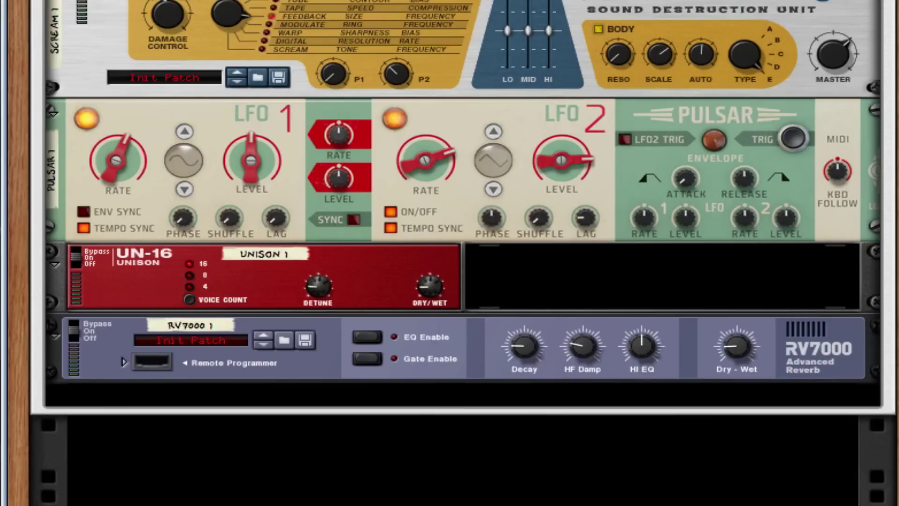
- Add a Line 6 Bass Amp after the RV7000 reverb
{"action": "right_click", "coordinate": [792, 361]}
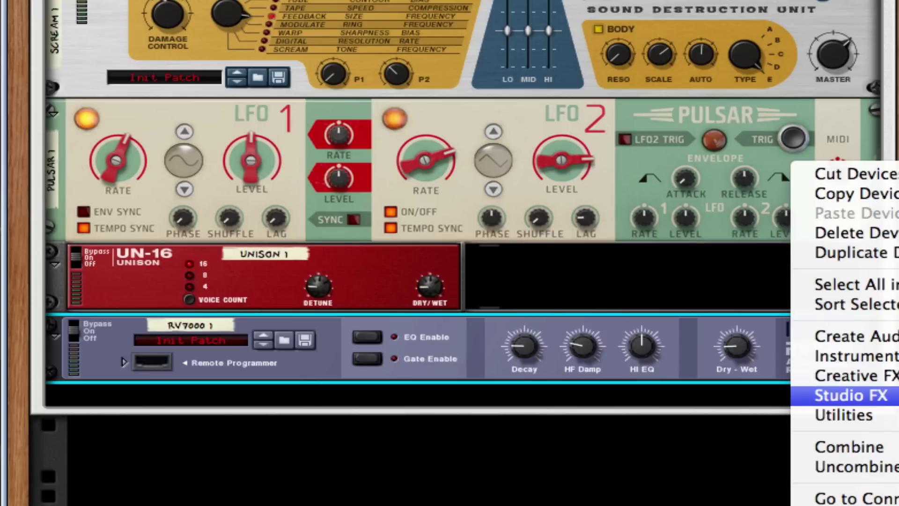
{"action": "left_click", "coordinate": [897, 402]}
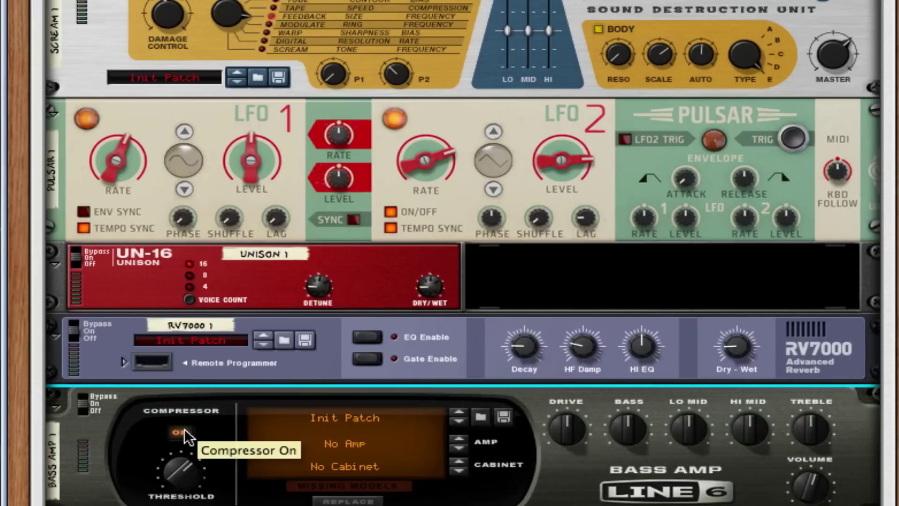
{"action": "scroll", "coordinate": [566, 426], "scroll_direction": "down", "scroll_amount": 3}
{"action": "scroll", "coordinate": [178, 377], "scroll_direction": "up", "scroll_amount": 2}
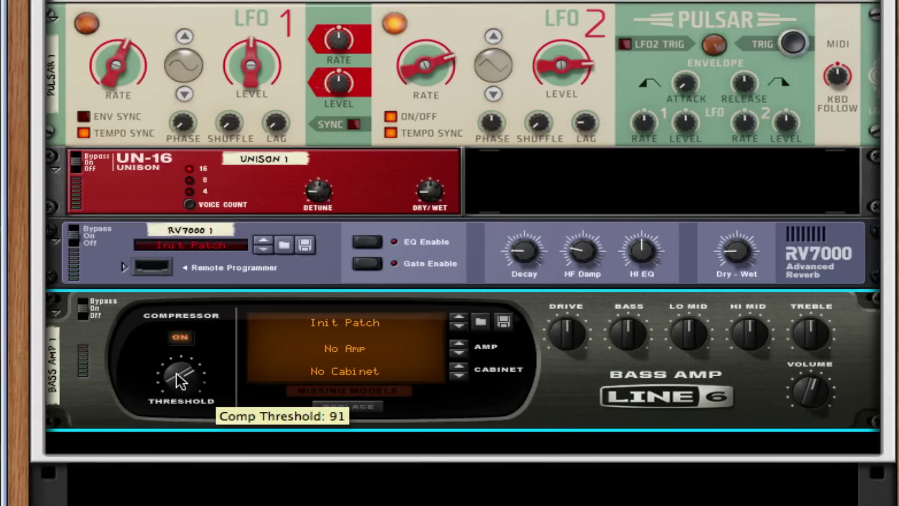
- Add a second Scream 4 after the Bass Amp, with damage type Modulate and P2 at its centre position
{"action": "right_click", "coordinate": [702, 414]}
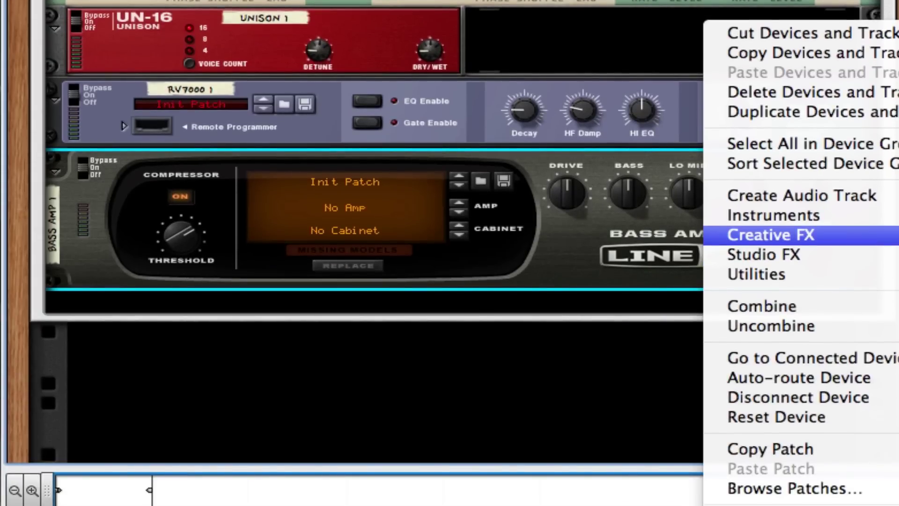
{"action": "left_click", "coordinate": [897, 235]}
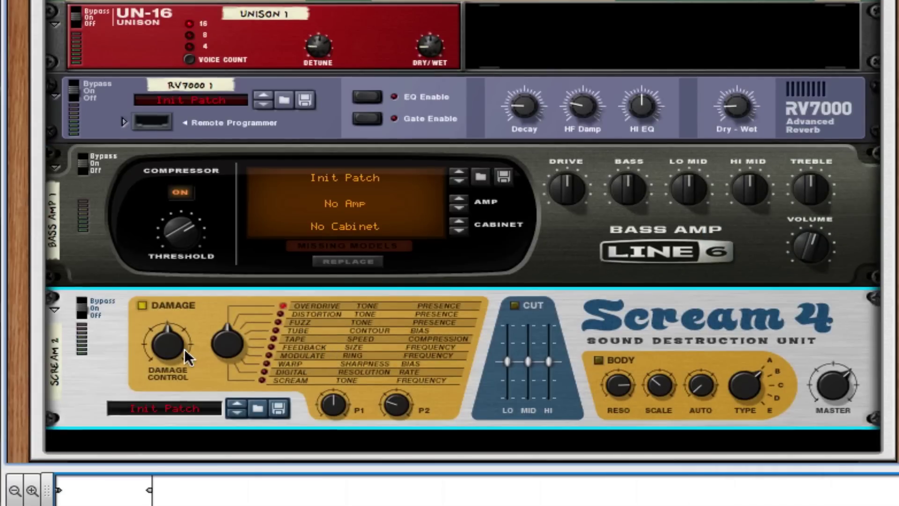
{"action": "mouse_move", "coordinate": [164, 349]}
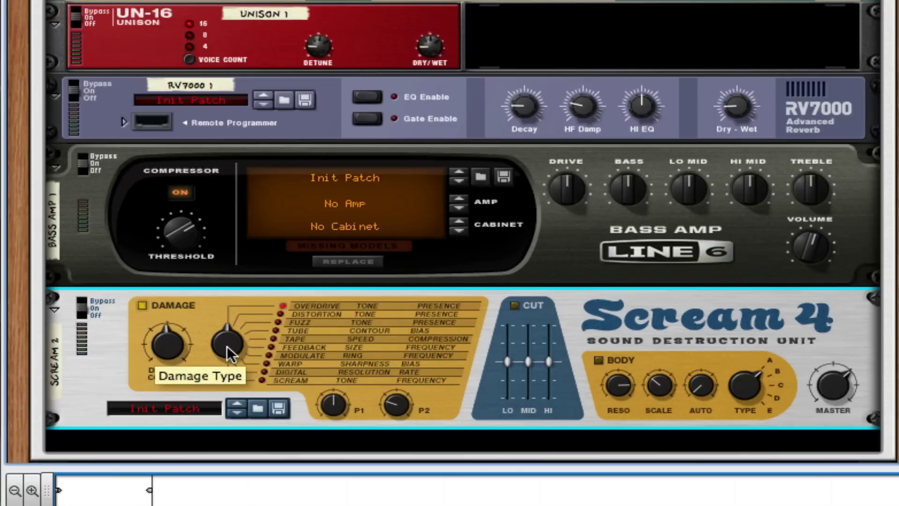
{"action": "left_click_drag", "start_coordinate": [227, 346], "coordinate": [236, 299]}
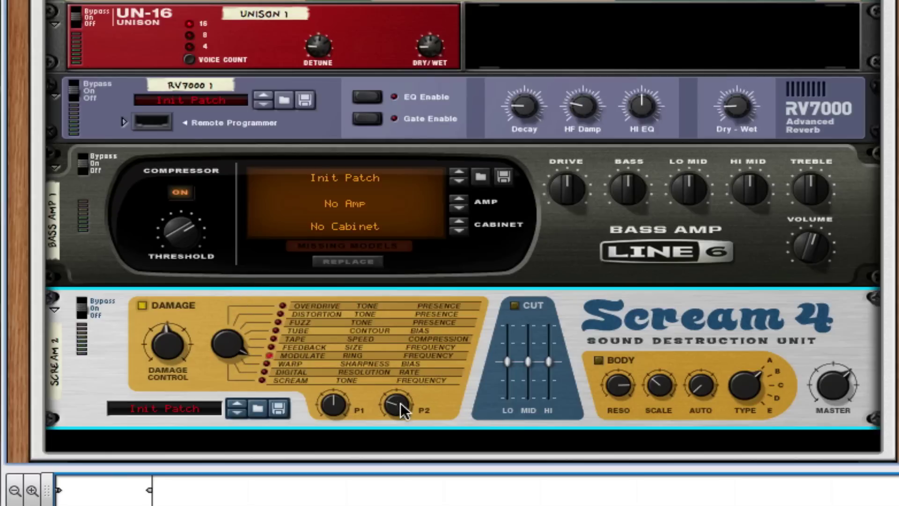
{"action": "left_click_drag", "start_coordinate": [400, 403], "coordinate": [400, 389]}
- Add an MClass Maximizer at the end of the chain with limiter off, release on Auto and soft clip amount at maximum
{"action": "scroll", "coordinate": [760, 337], "scroll_direction": "down", "scroll_amount": 2}
{"action": "right_click", "coordinate": [746, 295]}
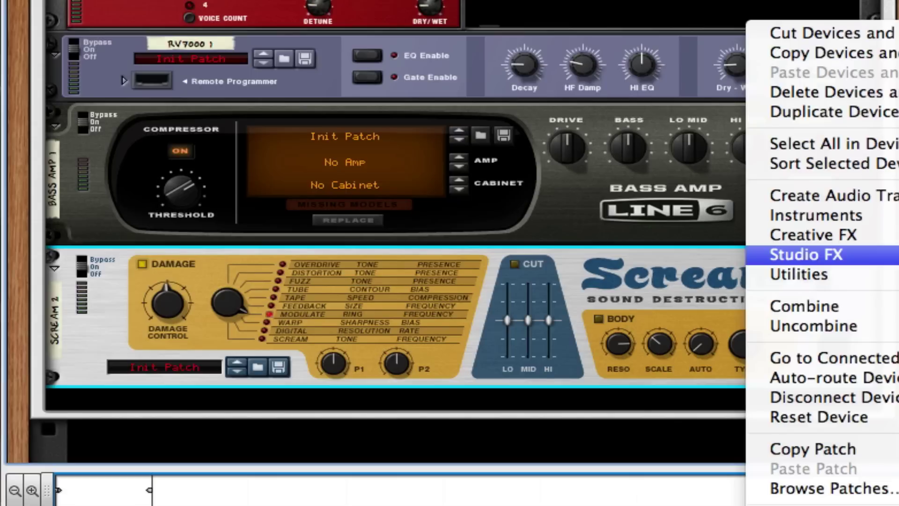
{"action": "left_click", "coordinate": [566, 403]}
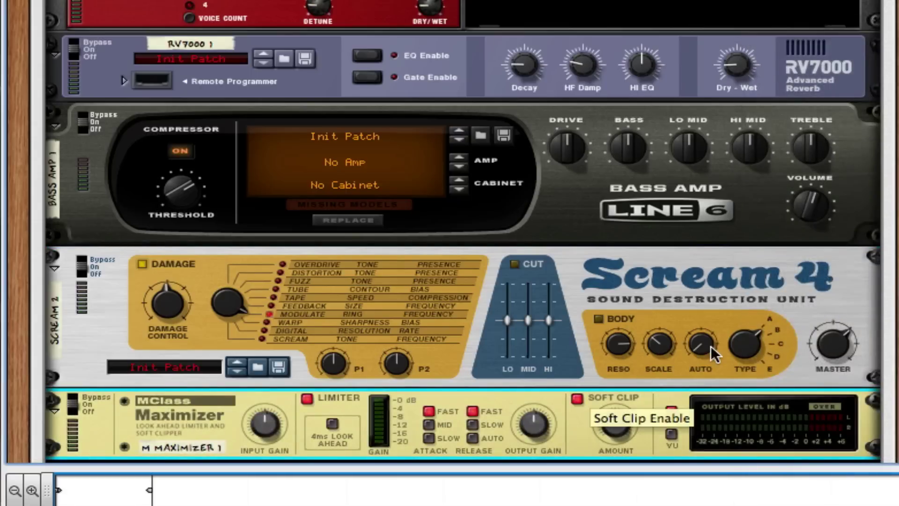
{"action": "scroll", "coordinate": [397, 323], "scroll_direction": "down", "scroll_amount": 6}
{"action": "left_click", "coordinate": [313, 263]}
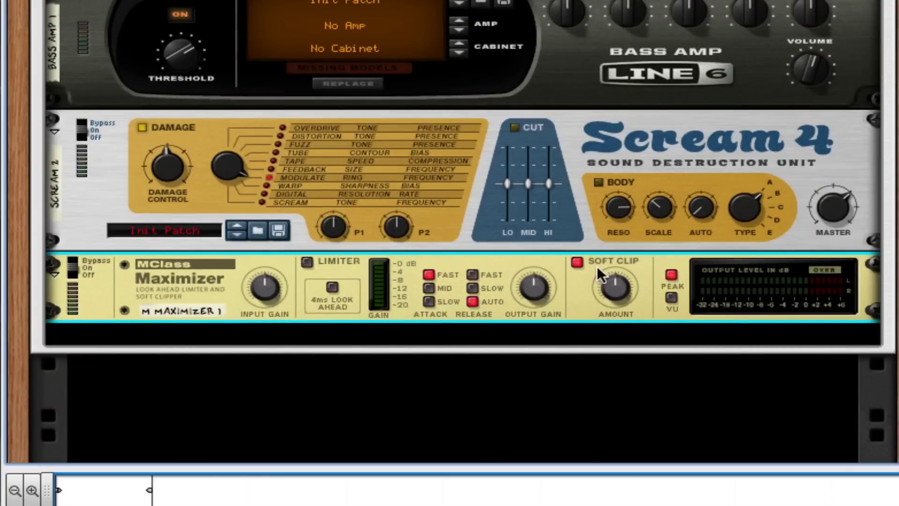
{"action": "left_click_drag", "start_coordinate": [609, 288], "coordinate": [594, 196]}
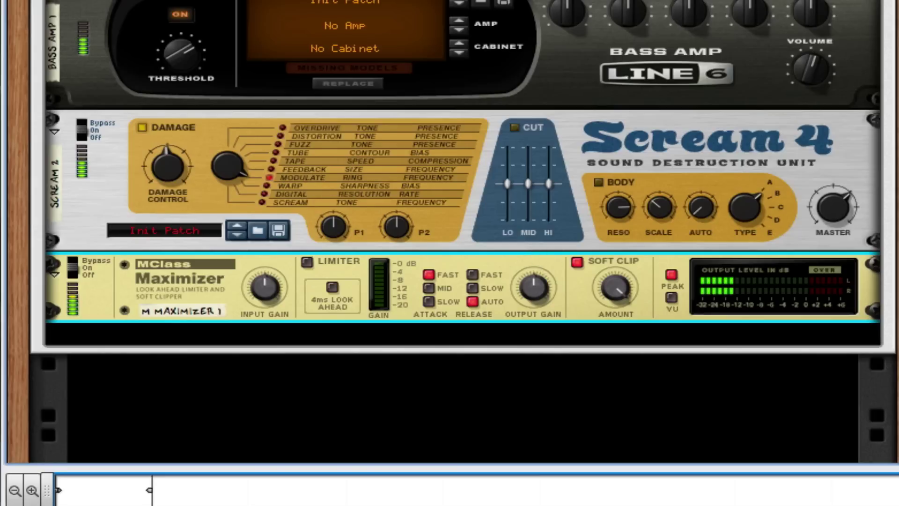
{"action": "scroll", "coordinate": [449, 234], "scroll_direction": "up", "scroll_amount": 3}
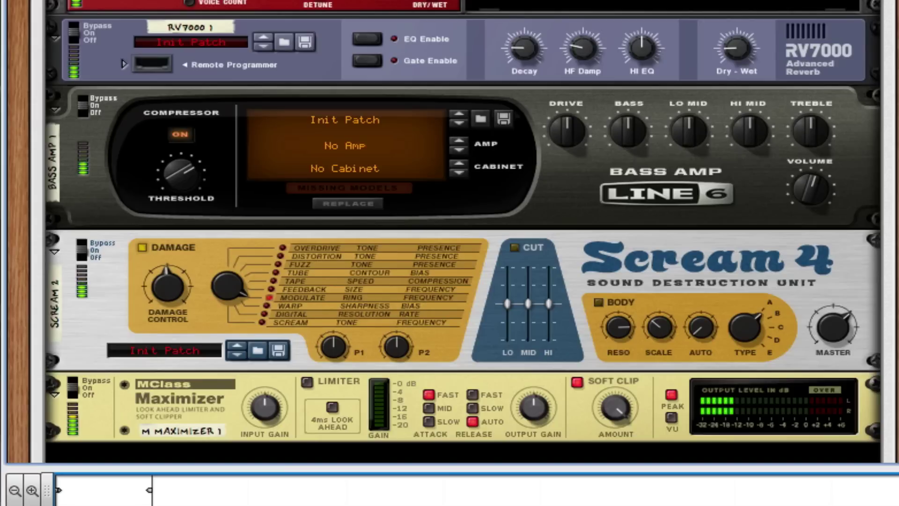
{"action": "scroll", "coordinate": [463, 234], "scroll_direction": "up", "scroll_amount": 10}
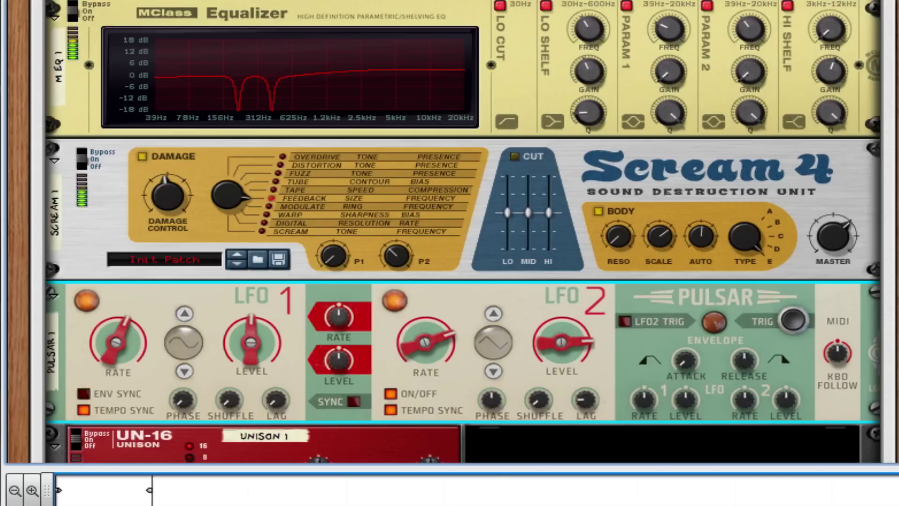
{"action": "scroll", "coordinate": [418, 217], "scroll_direction": "up", "scroll_amount": 8}
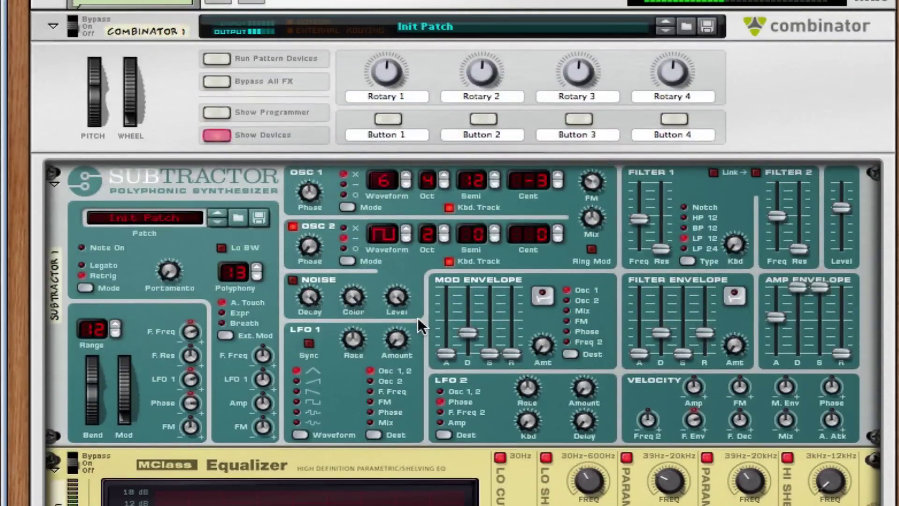